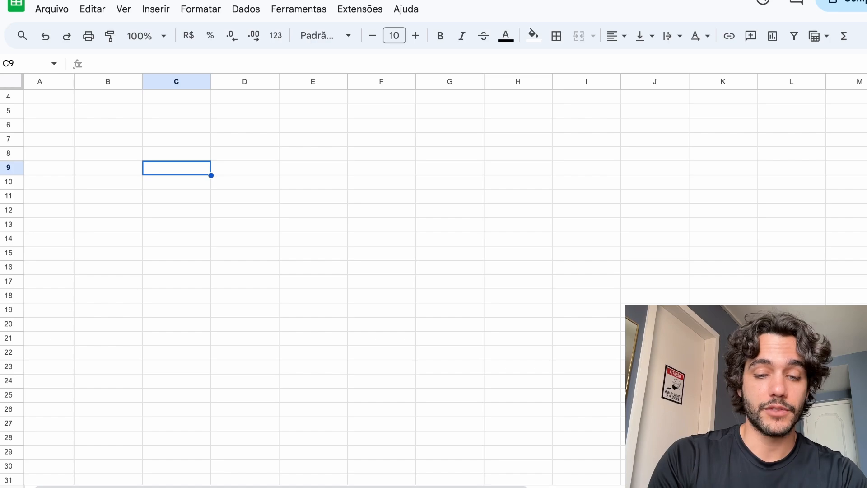
- Enter the table headers N, Year, Revenue and Growth in cells C9 to F9
text(N)
key(Tab)
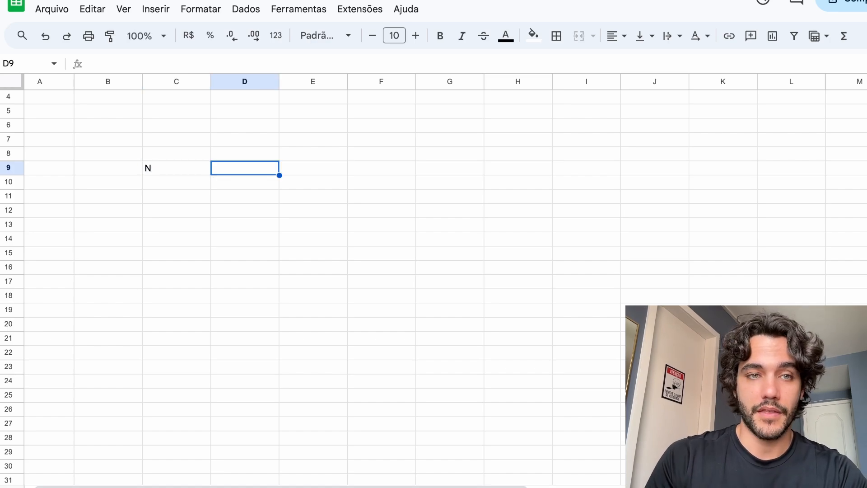
text(Year)
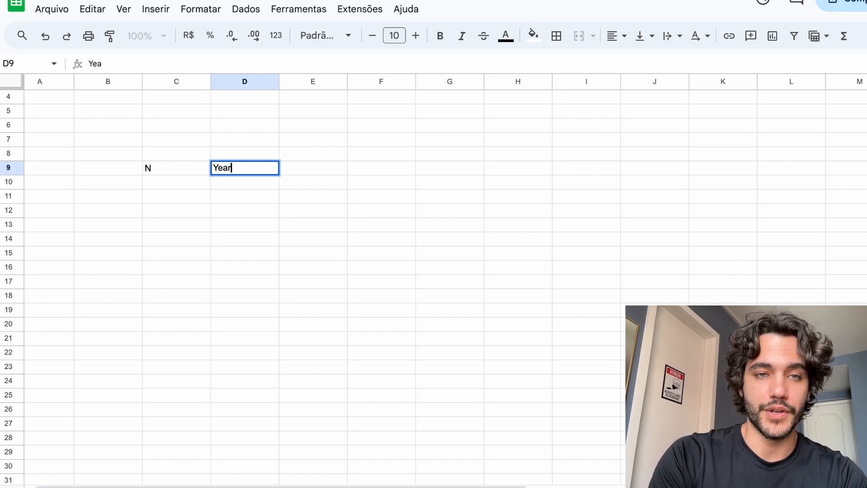
key(Tab)
text(Revenue)
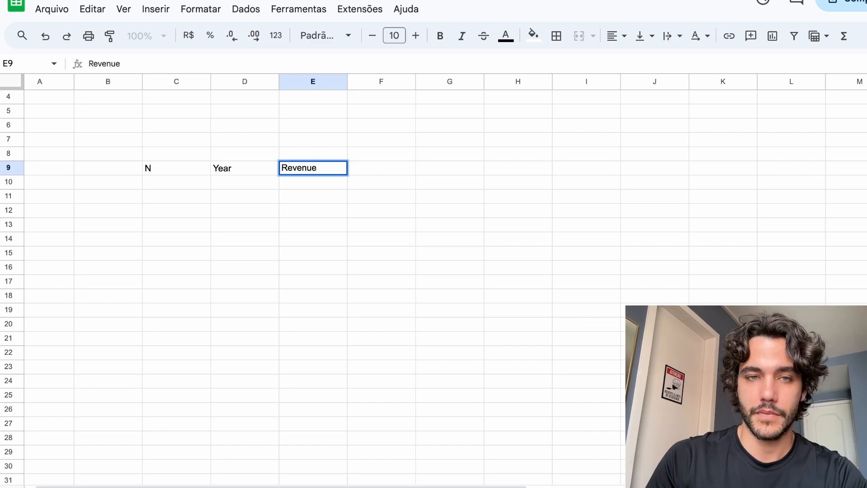
key(Tab)
text(G)
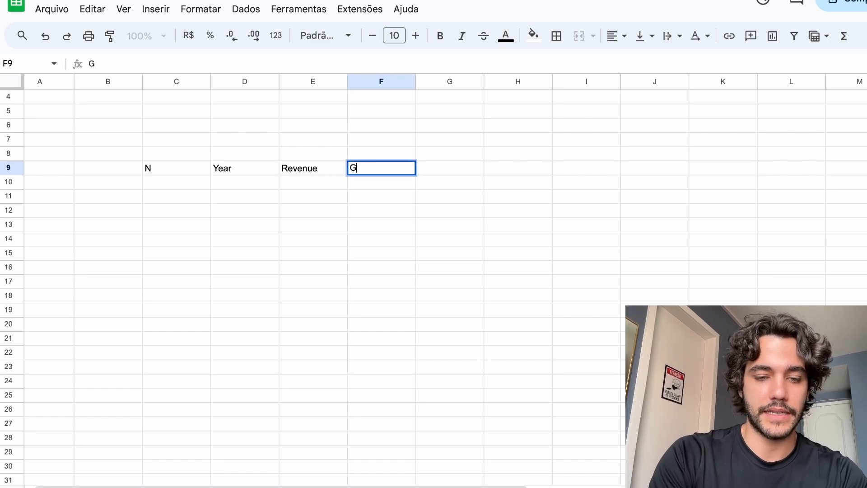
text(rowth)
- Center the header labels in C9:F9 horizontally
drag(394, 172, 173, 170)
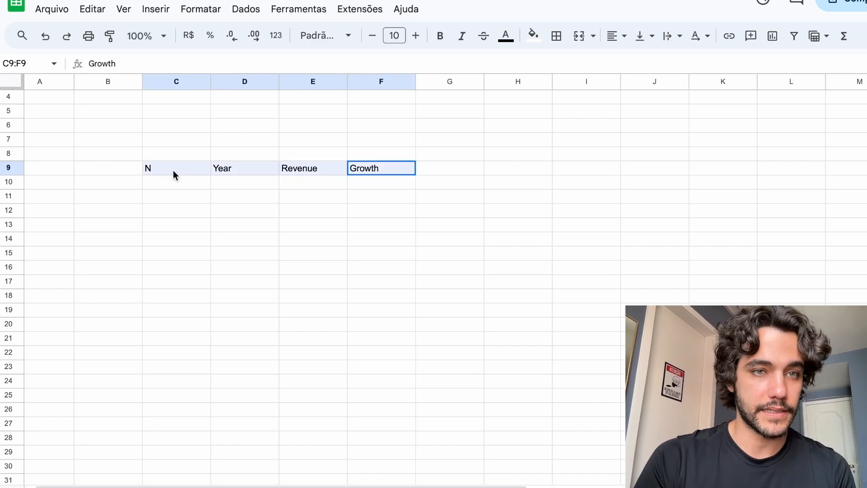
click(613, 36)
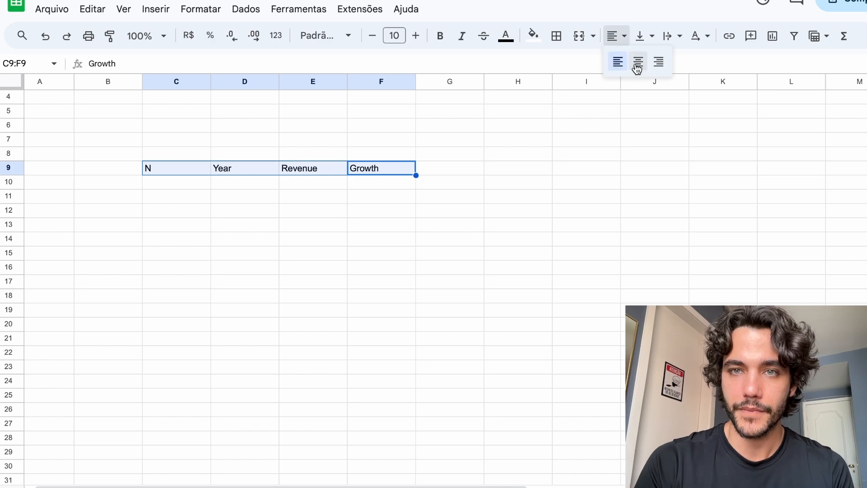
click(640, 68)
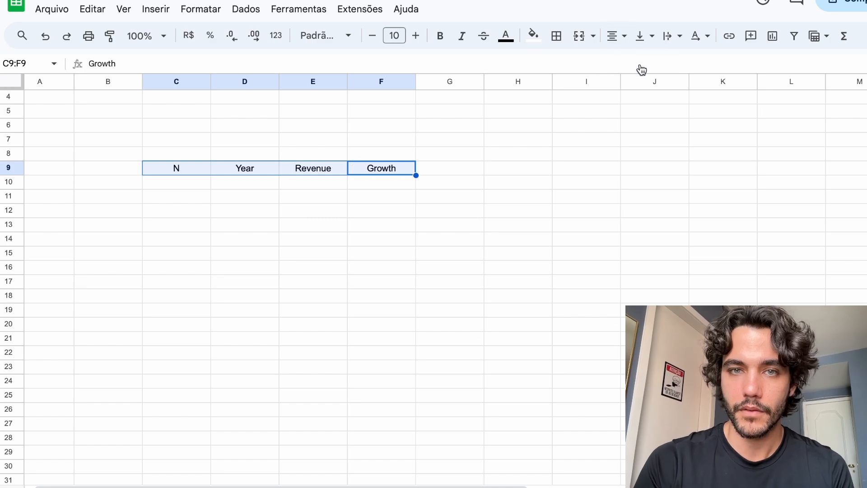
- Enter 2018 in D10, add the formula =1+D10 in D11 and fill it down to D22 for years through 2030
click(247, 183)
text(2018)
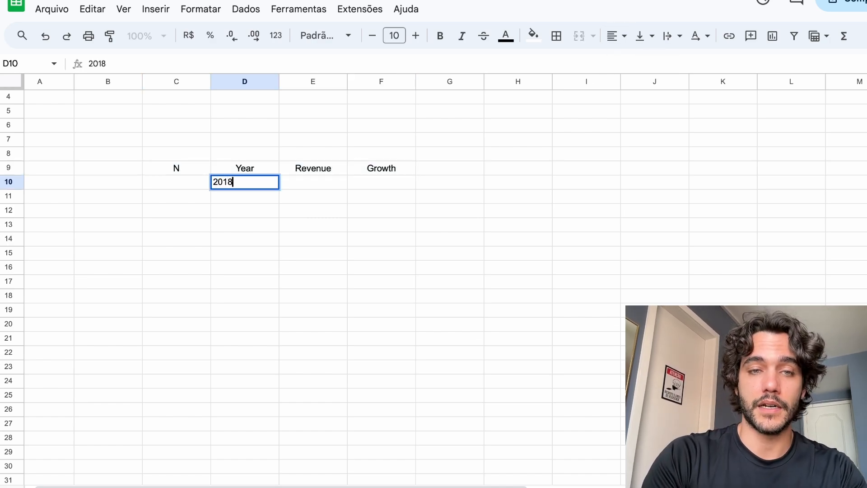
key(Return)
text(=1+)
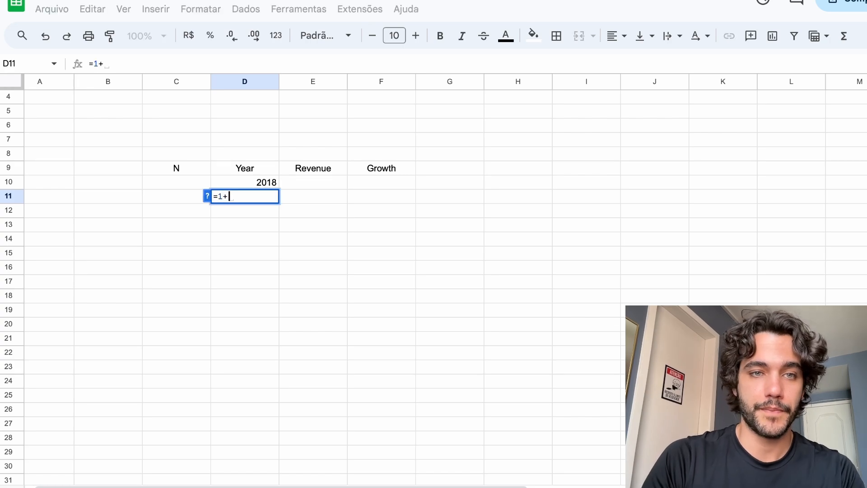
click(266, 183)
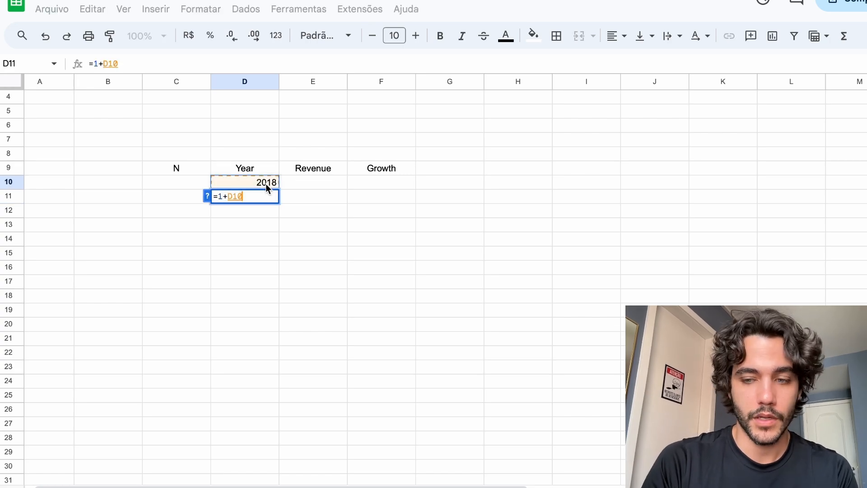
key(Return)
click(273, 200)
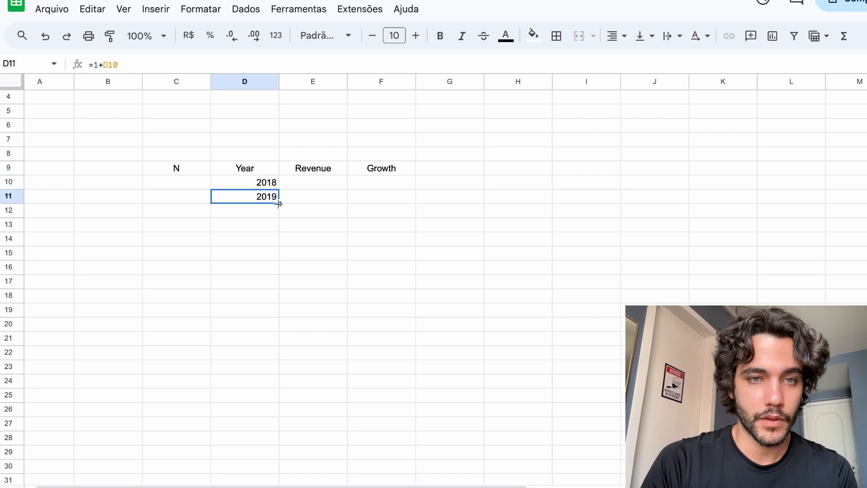
drag(278, 203, 272, 351)
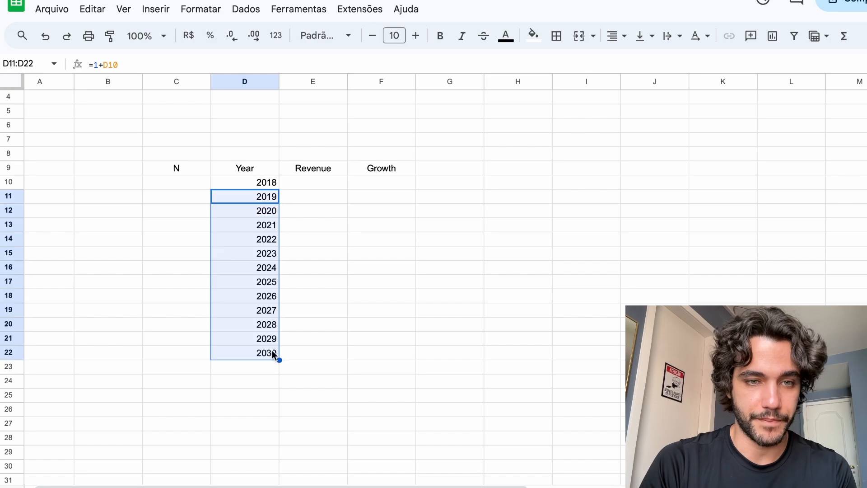
click(261, 354)
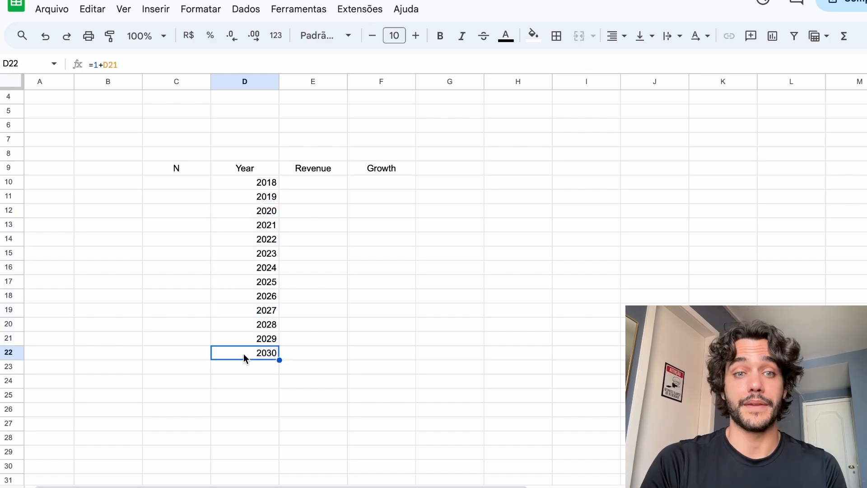
- Set the sheet's zoom level to 150%
click(162, 37)
click(147, 147)
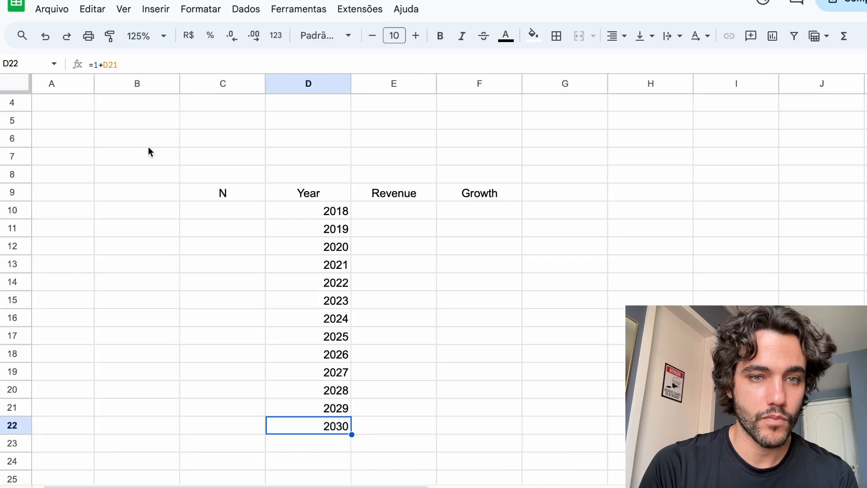
click(147, 35)
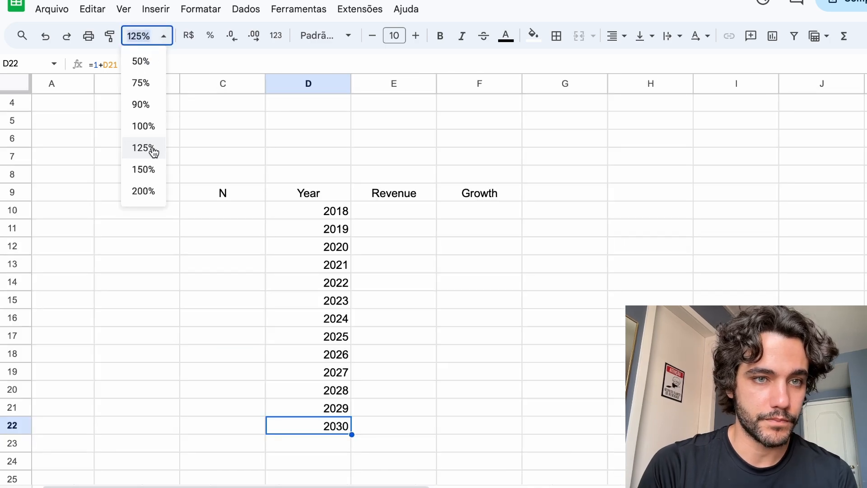
click(144, 170)
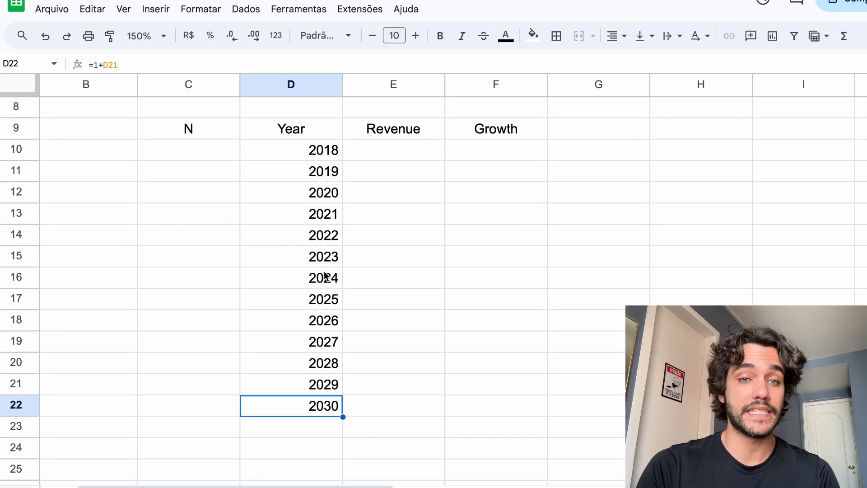
- Fill the header row C9:F9 with a pale blue background
drag(283, 279, 285, 405)
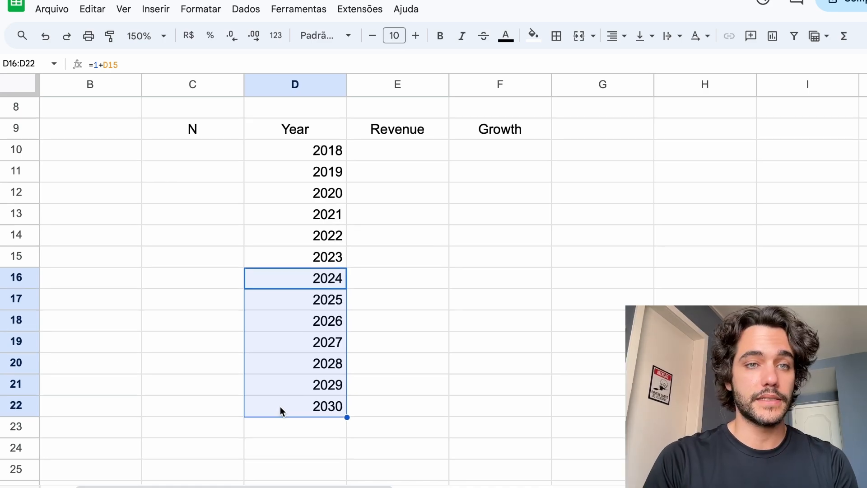
drag(197, 126, 490, 111)
click(533, 35)
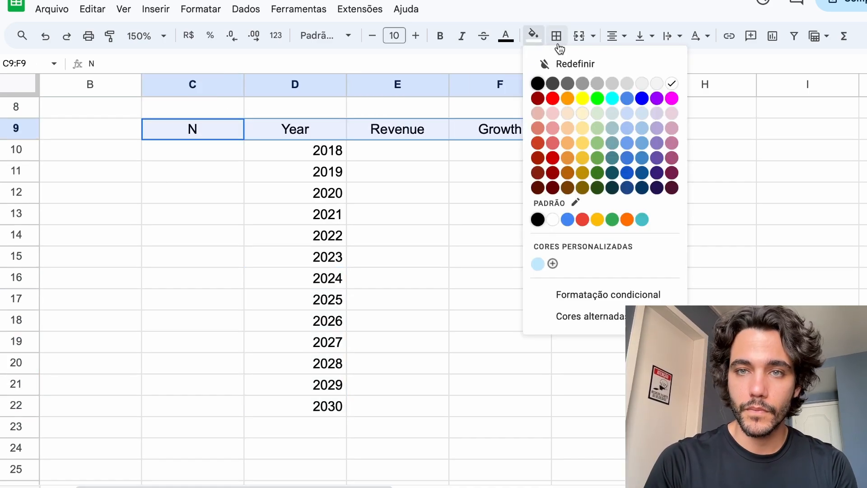
click(639, 120)
- Shade the 2018–2023 rows C10:F15 very light gray and the 2024–2030 rows C16:F22 a darker light gray
mouse_move(201, 155)
mouse_down()
mouse_move(378, 196)
mouse_move(485, 265)
mouse_up()
click(533, 35)
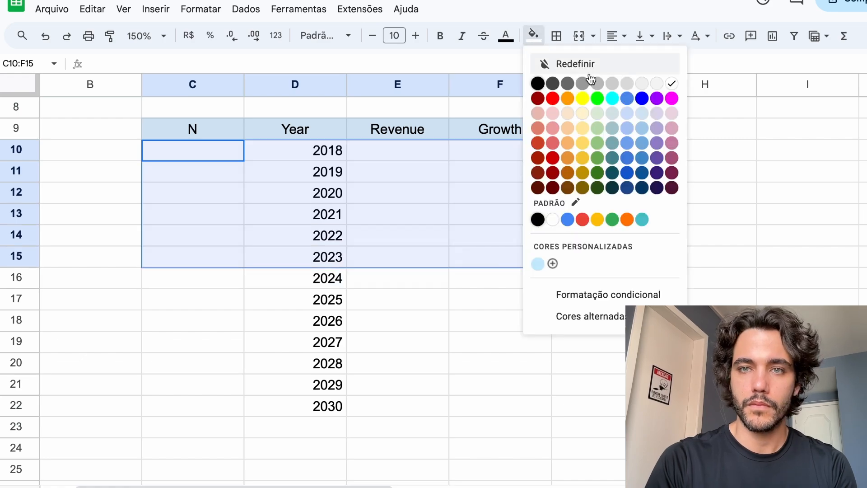
click(657, 83)
drag(205, 281, 484, 402)
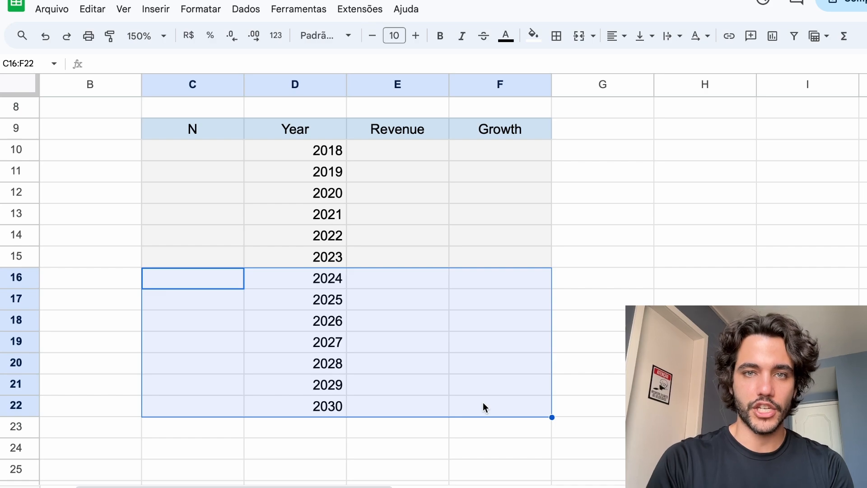
click(535, 39)
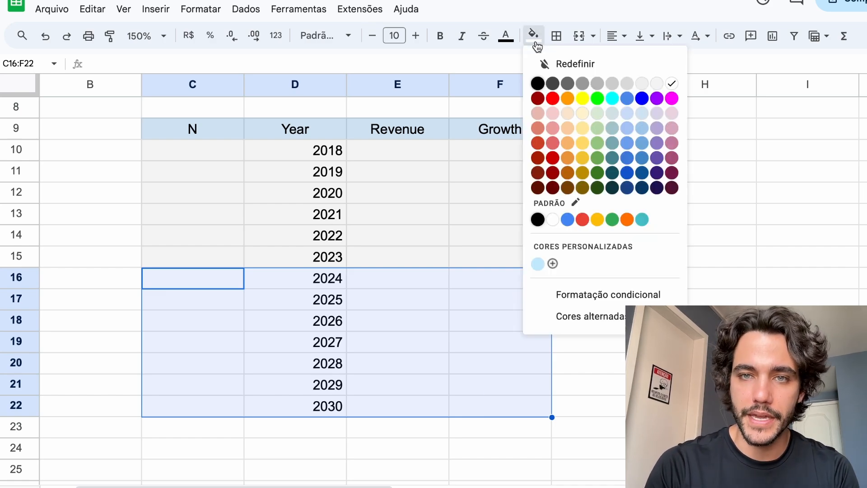
click(635, 87)
click(592, 339)
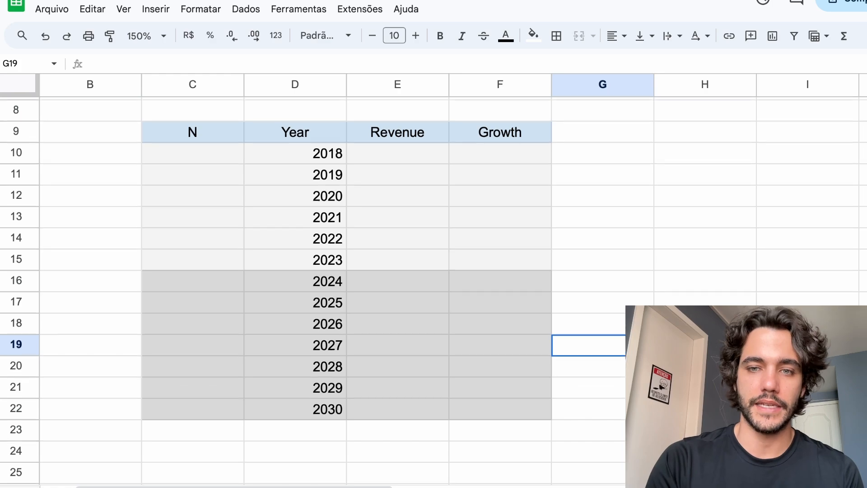
- Enter the ticker NFLX in C7 and merge cells C7:E8 into one title cell above the table
scroll(324, 257, up, 5)
scroll(323, 258, left, 1)
click(277, 212)
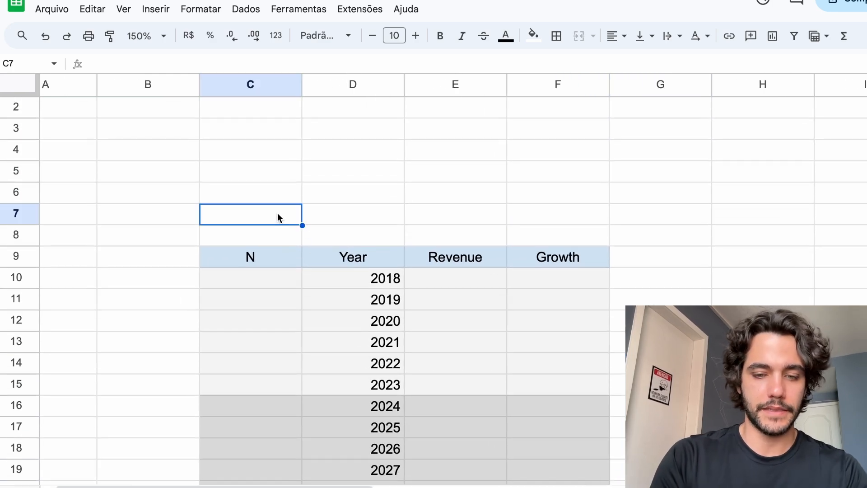
text(NFL)
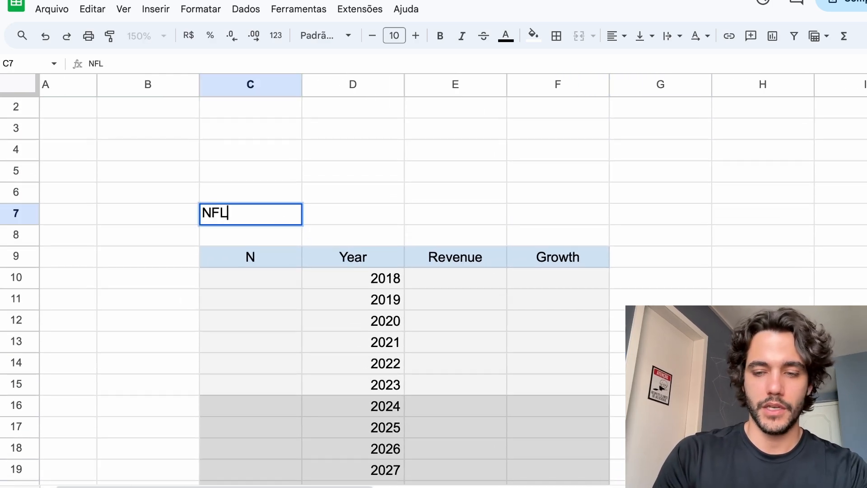
text(X)
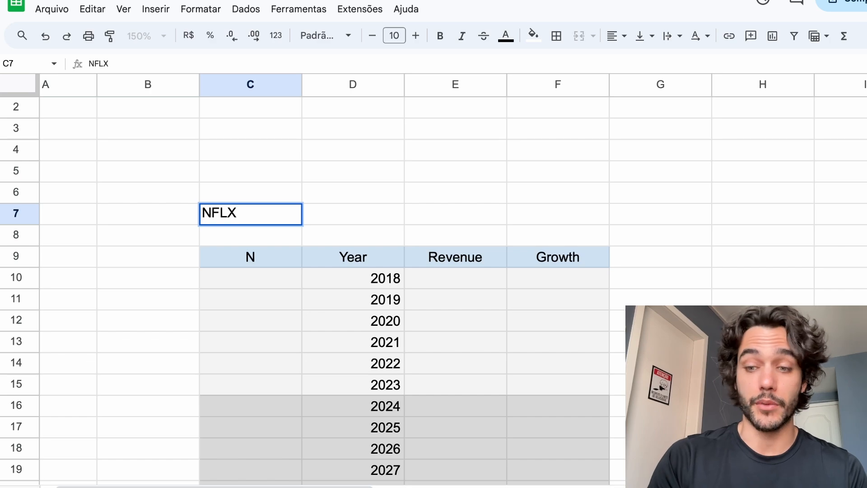
key(Return)
drag(250, 213, 455, 235)
click(578, 36)
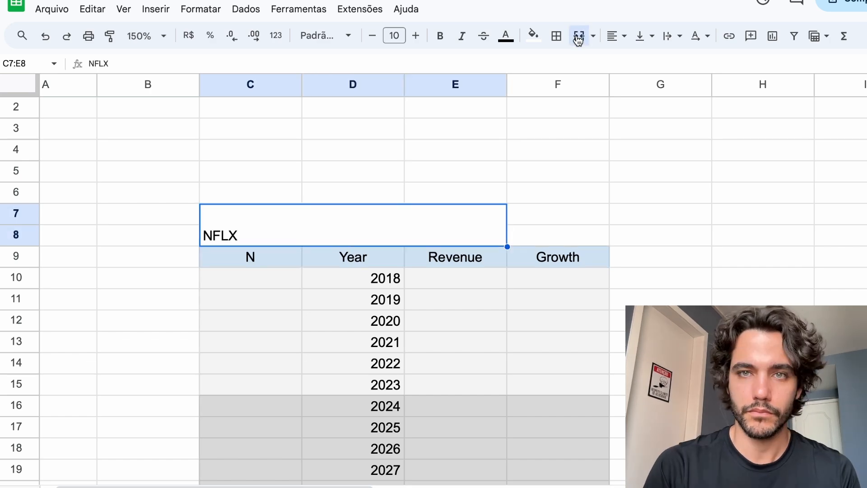
- Center the NFLX title horizontally and vertically and fill its cell with a blue one shade darker than the headers
click(617, 36)
click(639, 68)
click(640, 35)
click(666, 62)
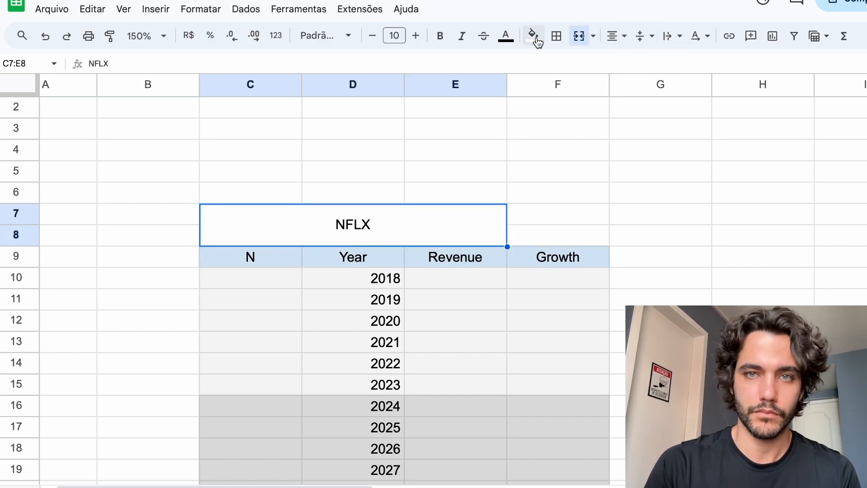
click(533, 35)
click(641, 129)
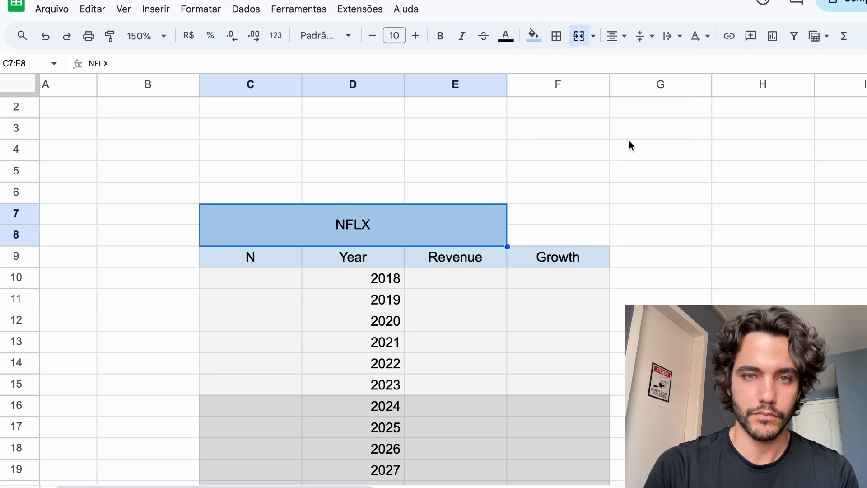
- Merge F7:F8, center the cell's content and fill it with the same blue as the NFLX title
drag(553, 215, 549, 235)
click(578, 36)
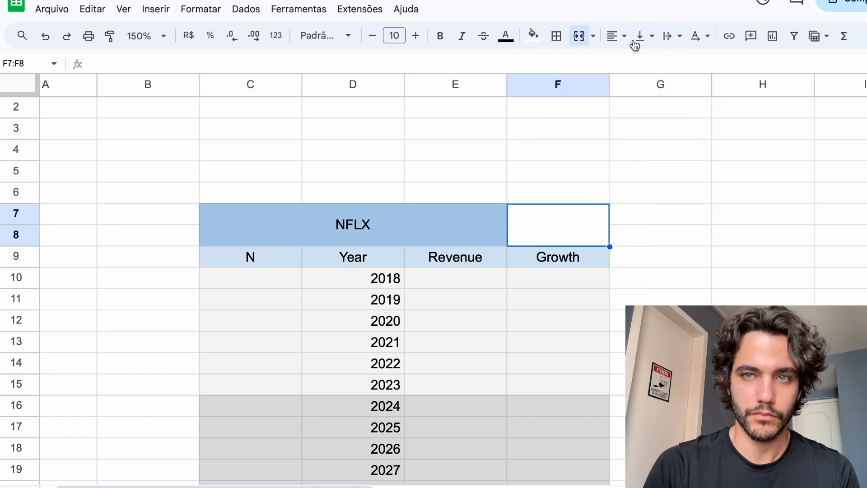
click(639, 36)
click(666, 63)
click(533, 36)
click(642, 129)
- Enter Netflix's share price as $701,35 in the merged cell F7:F8
scroll(677, 198, down, 1)
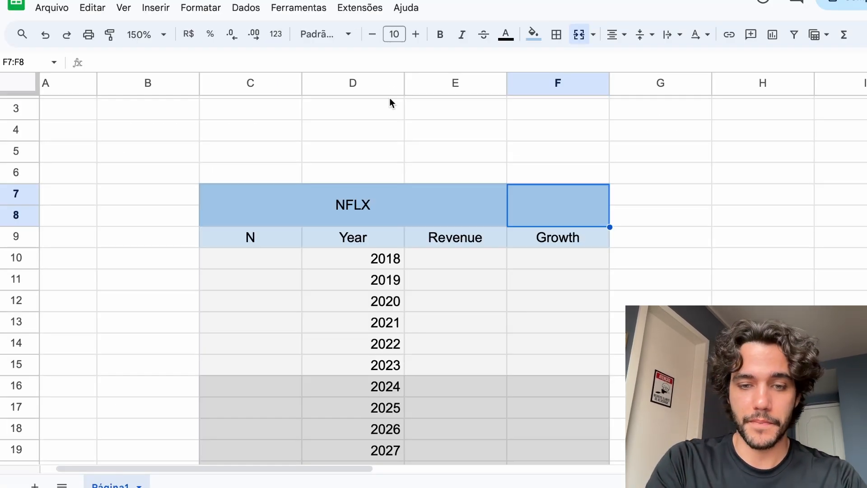
text(701,35)
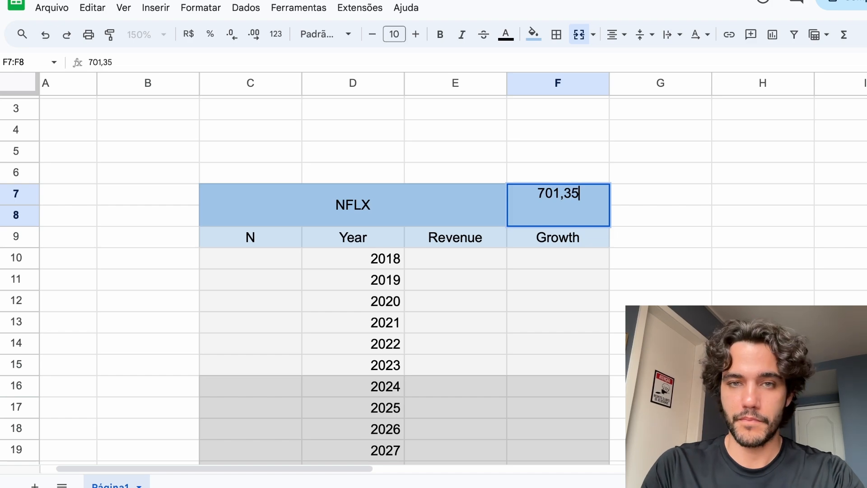
key(Return)
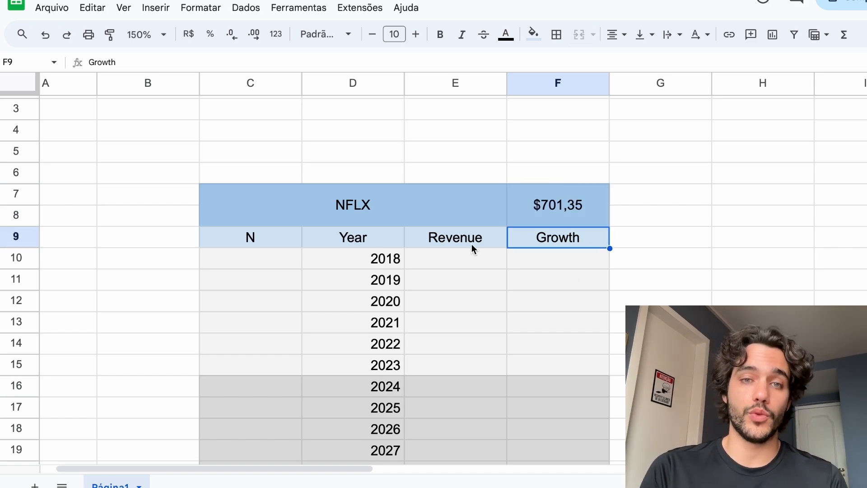
- Switch to the browser page with the Netflix quote and open the Seeking Alpha website
drag(469, 237, 456, 445)
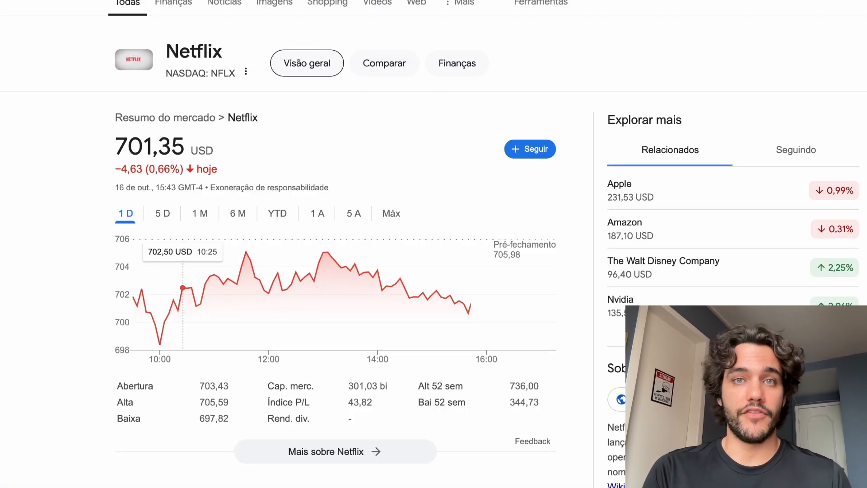
key(super+l)
text(seeki)
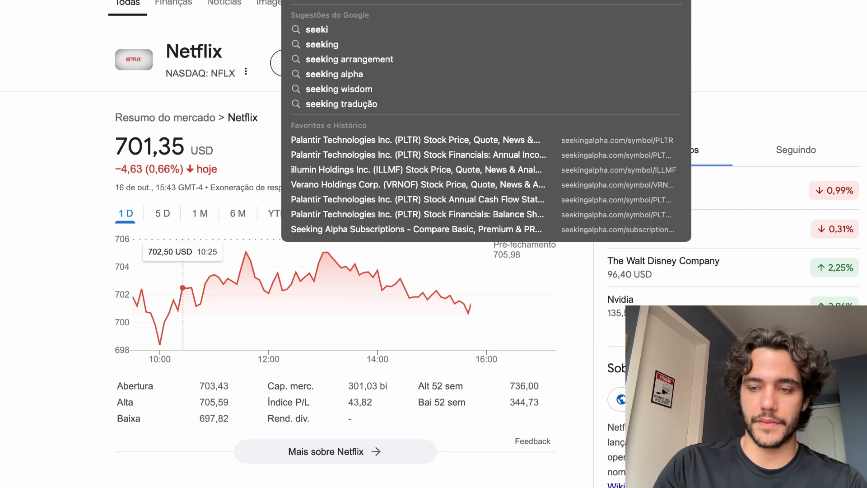
key(Return)
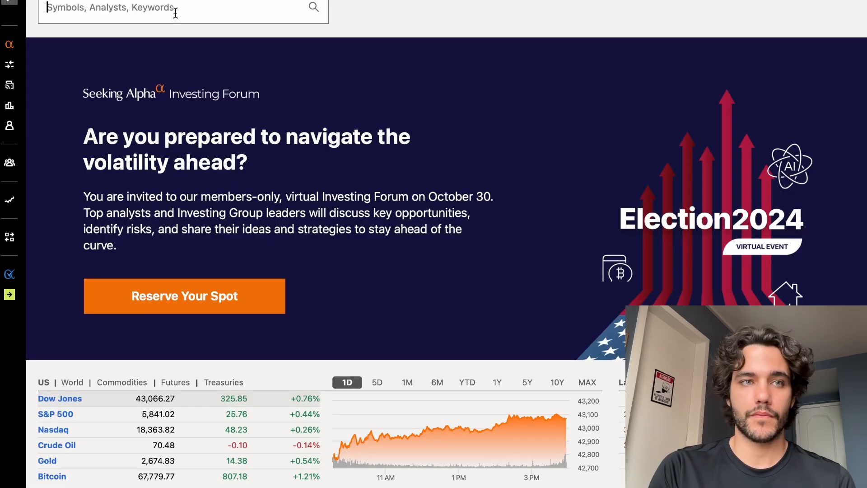
- Look up NFLX on Seeking Alpha and open its annual income statement at the revenue rows
text(NFLX)
key(Return)
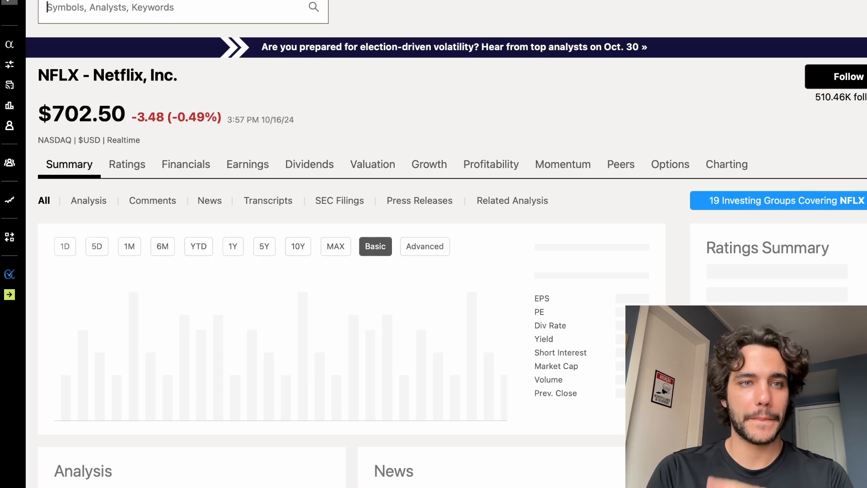
click(185, 164)
scroll(493, 232, down, 1)
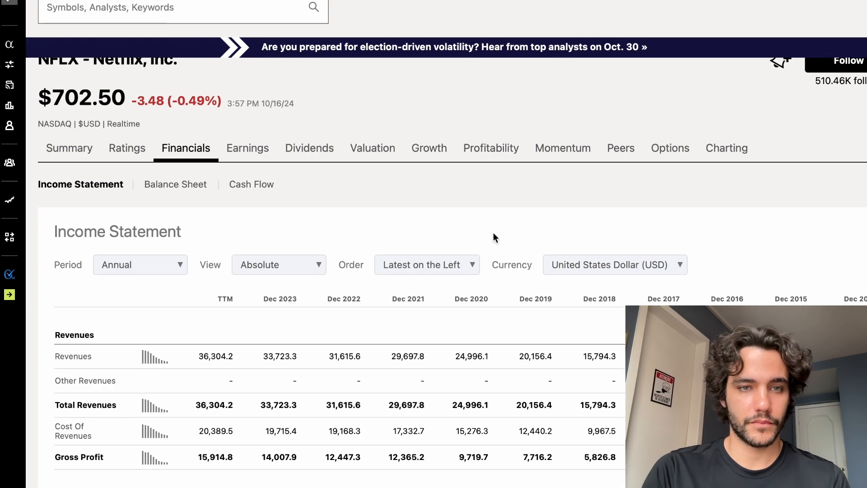
scroll(494, 236, down, 5)
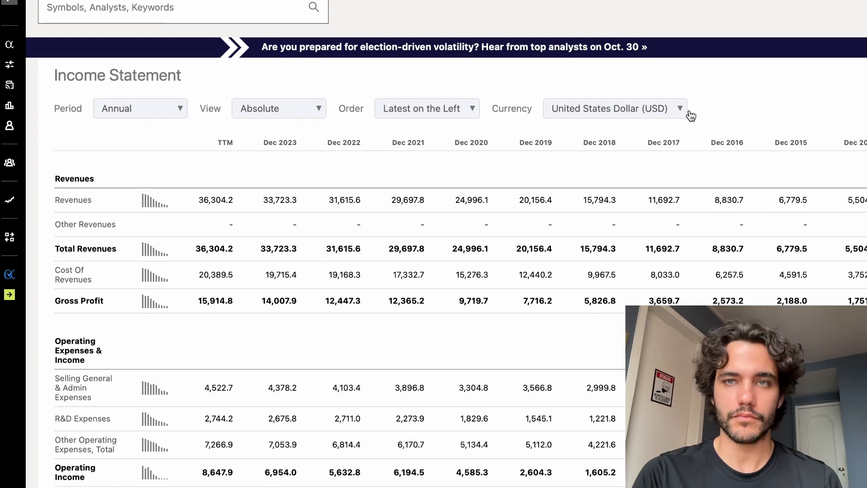
- Copy Netflix's 2018–2020 revenues from the income statement into E10:E12 of the spreadsheet as 15,794.3, 20,156.4 and 24,996.1
double_click(598, 200)
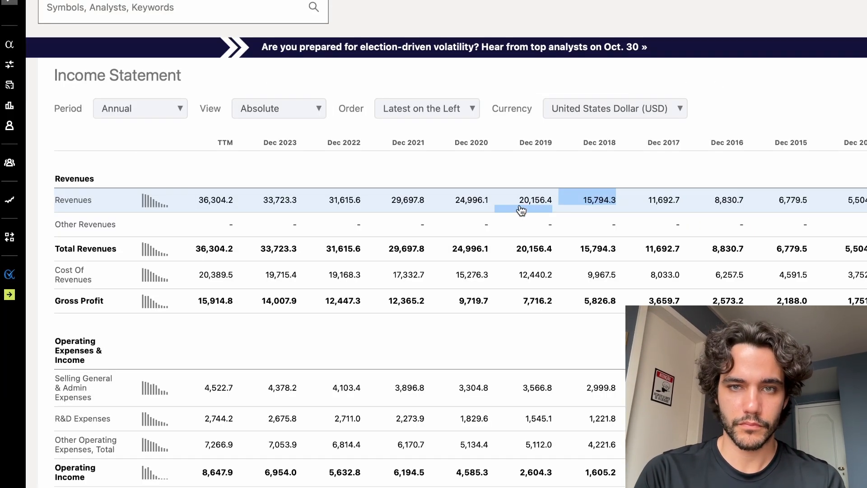
double_click(522, 209)
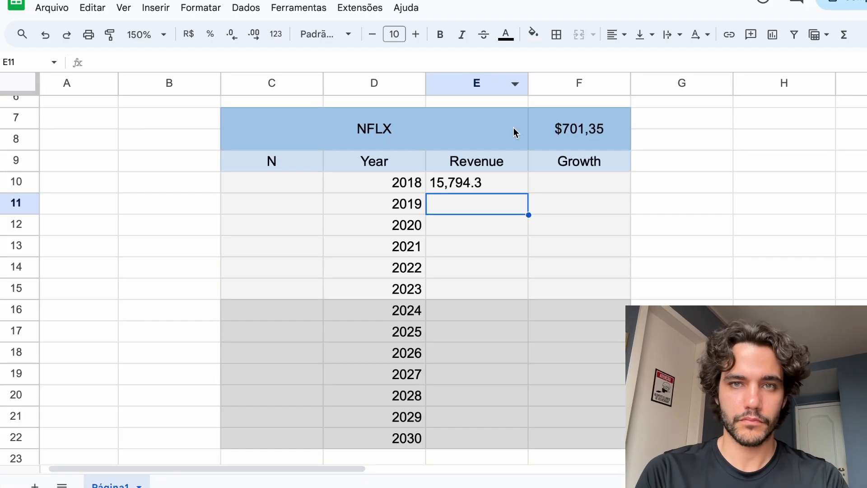
text(20,156.4)
key(Return)
double_click(459, 207)
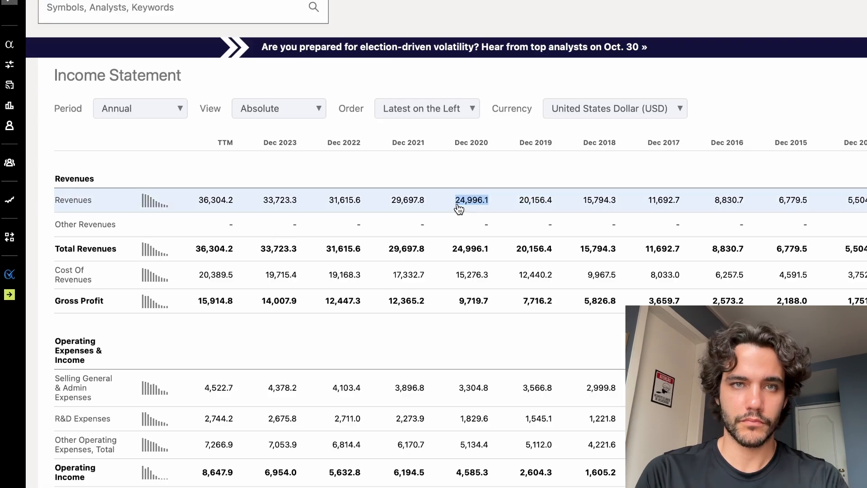
text(24,996.1)
key(Return)
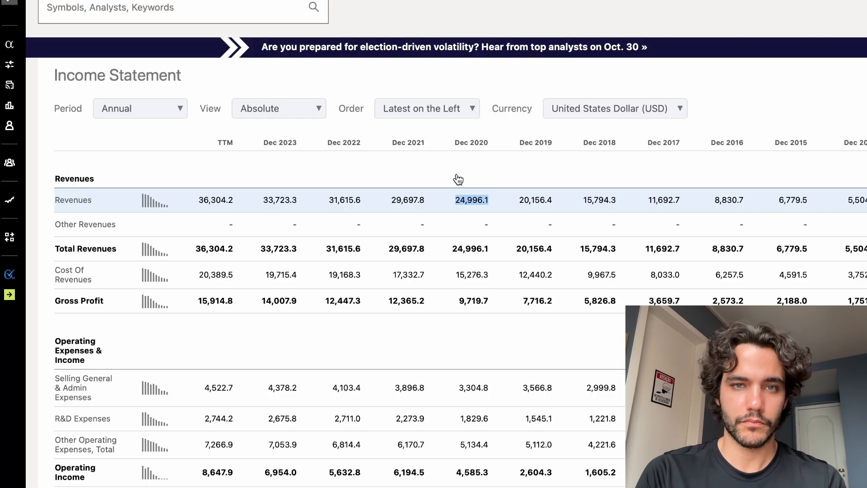
- Copy Netflix's 2021–2023 revenues from the income statement into E13:E15 as 29,697.8, 31,615.6 and 33,723.3
double_click(409, 201)
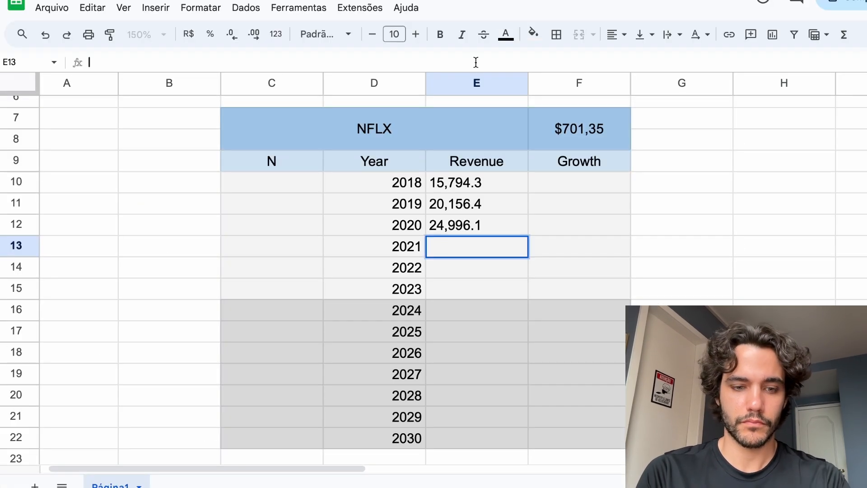
text(29,697.8)
key(Return)
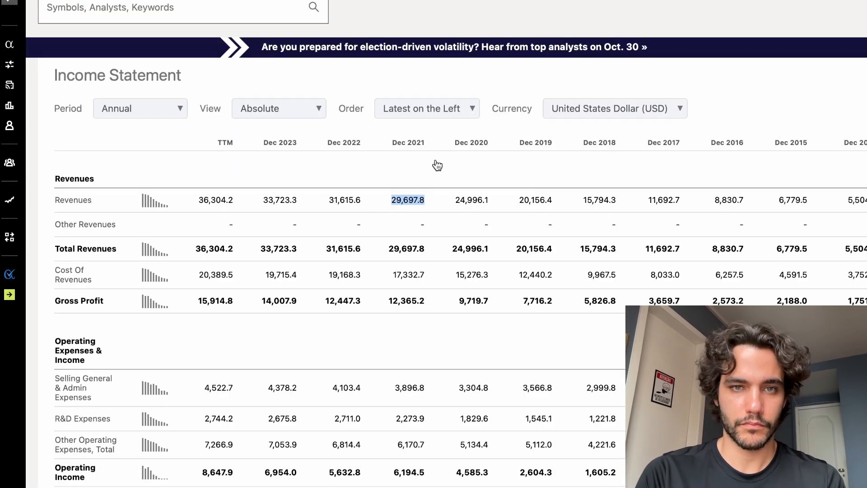
double_click(345, 201)
text(31,615.6)
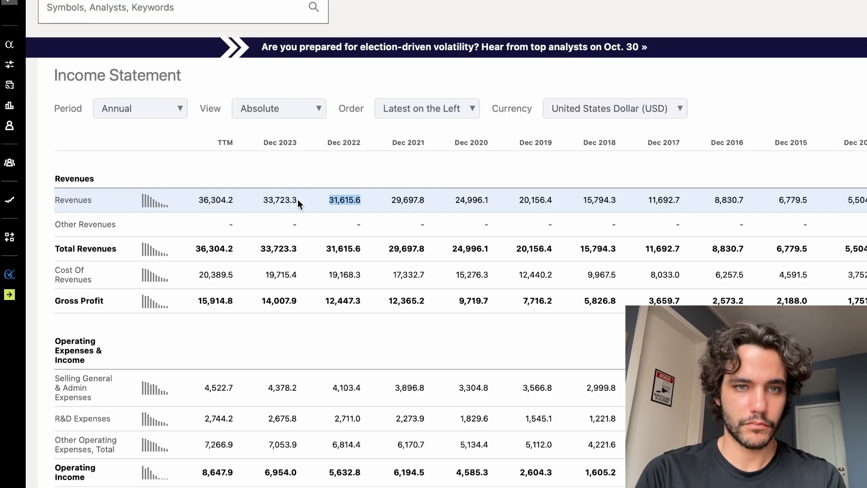
double_click(282, 200)
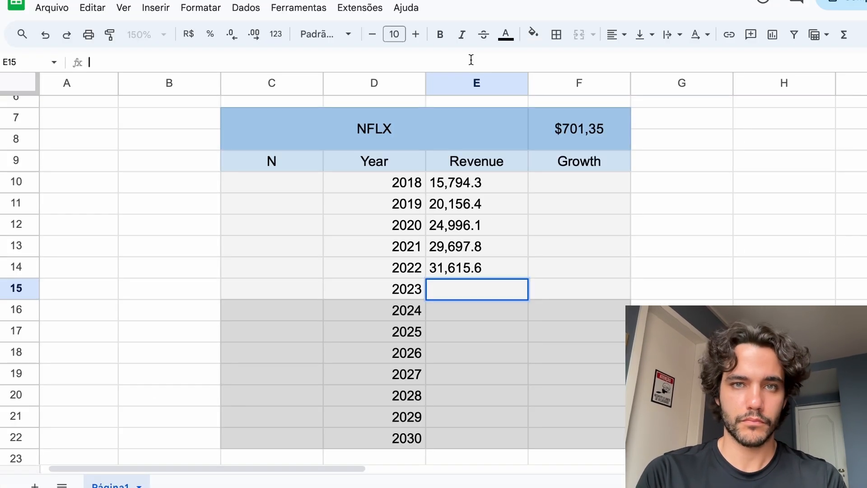
text(33,723.3)
- Center the contents of the table body C10:F22 horizontally
drag(271, 183, 582, 437)
click(617, 35)
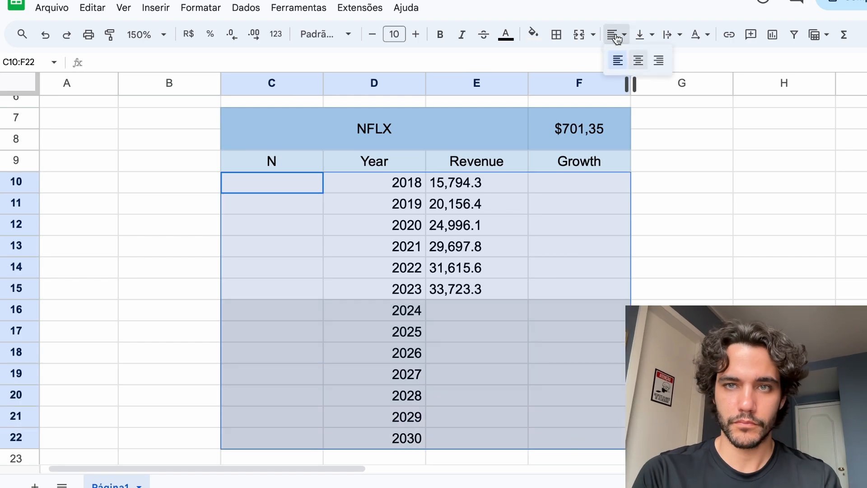
click(639, 60)
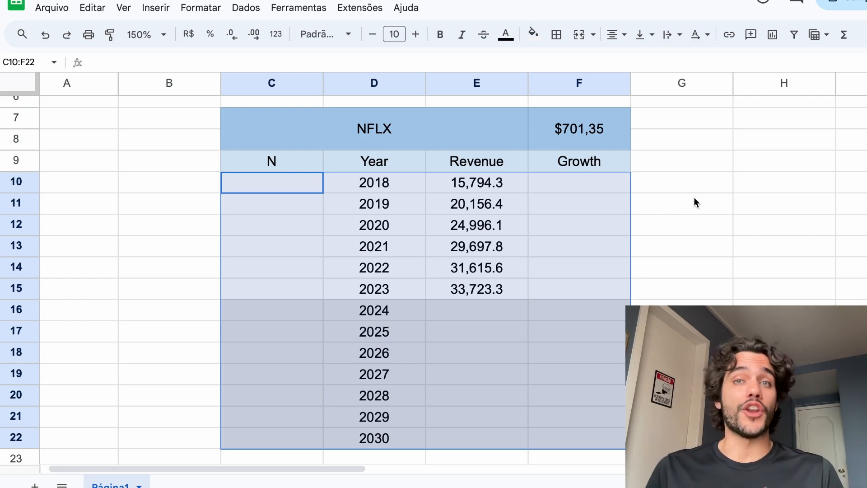
- Calculate the 2019 revenue growth in F11 with the formula =(E11-E10)/E10
click(570, 207)
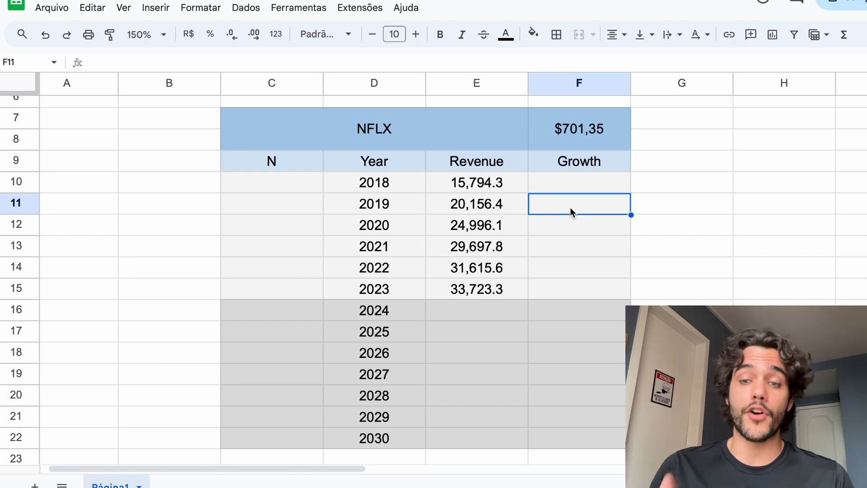
text(=)
text(()
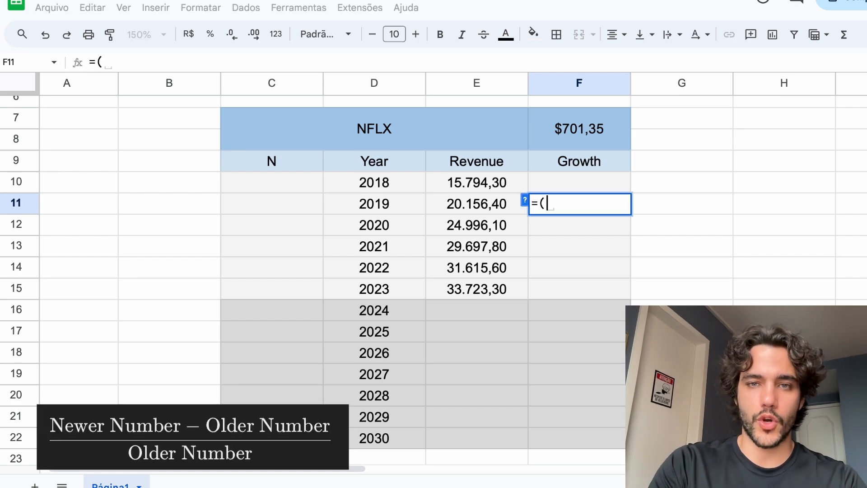
click(484, 207)
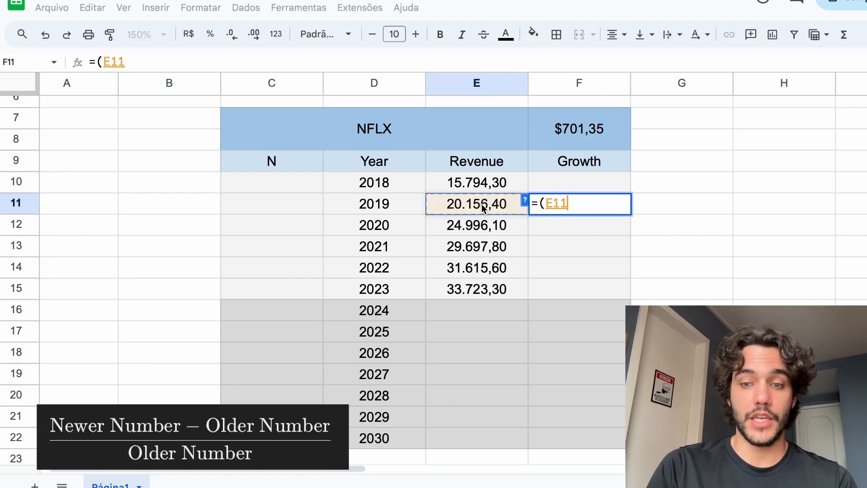
text(-)
click(486, 184)
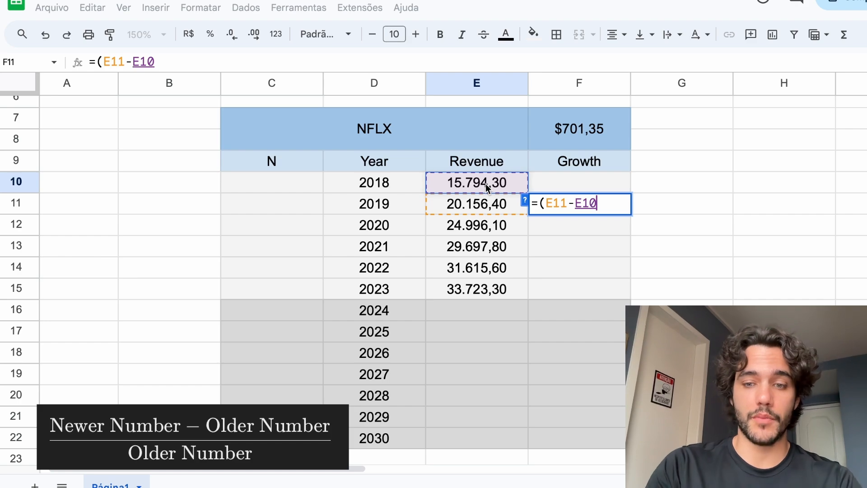
text())
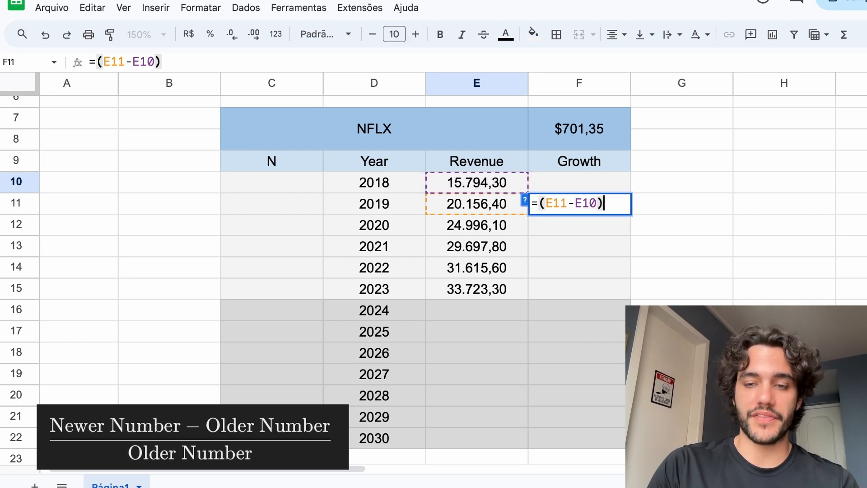
text(/)
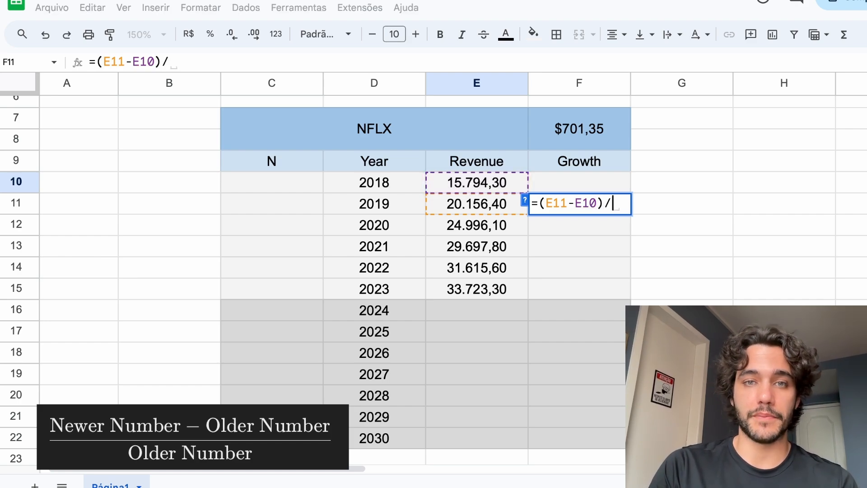
click(495, 184)
key(Return)
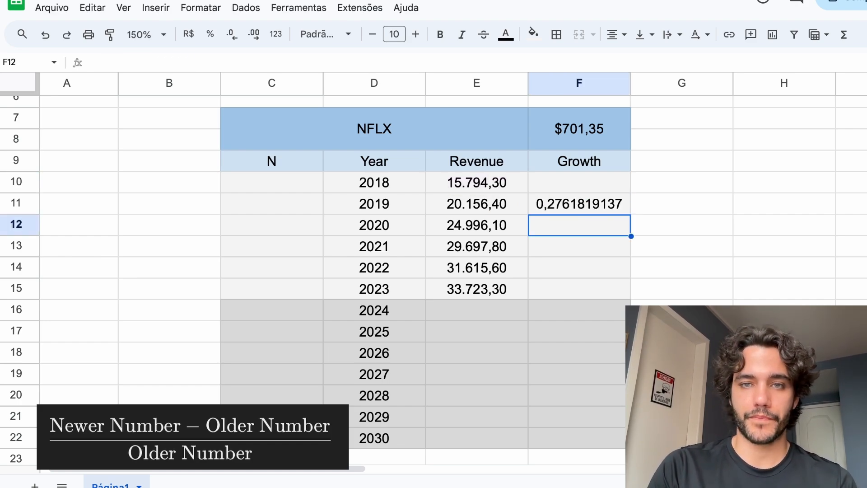
- Format the 2019 growth in F11 as a percentage with one decimal and fill the formula down through F15
click(602, 208)
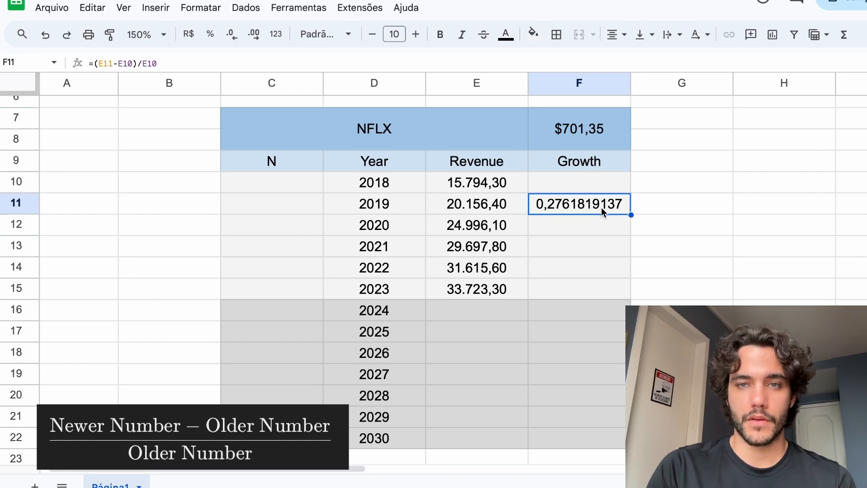
click(211, 35)
click(233, 36)
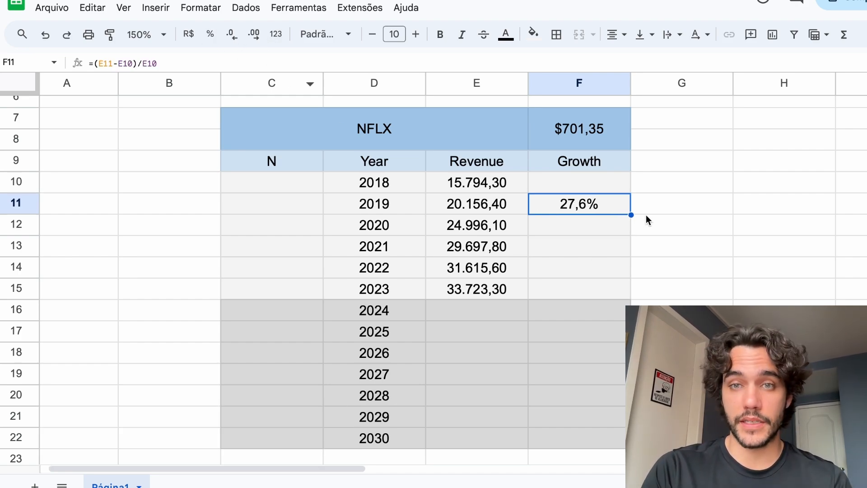
drag(631, 215, 623, 292)
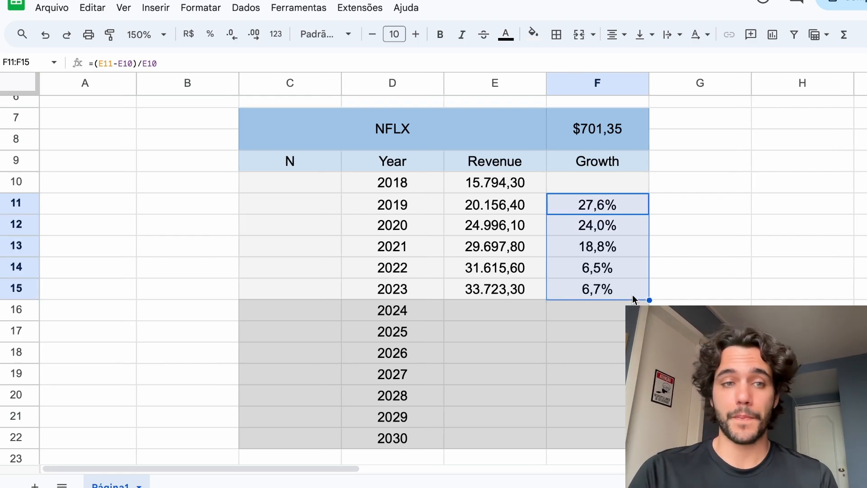
- Enter the label "Av. Growth" in cell H8, beside the table
scroll(633, 294, right, 2)
scroll(632, 294, up, 1)
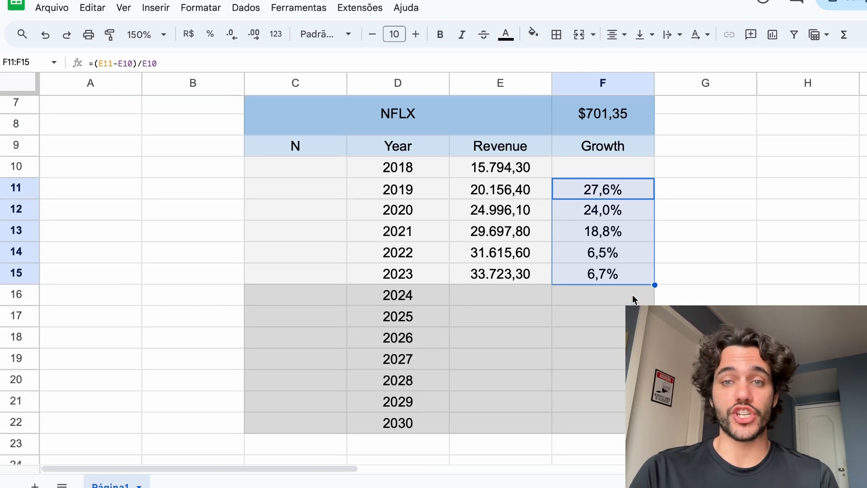
scroll(632, 298, right, 3)
scroll(632, 298, down, 1)
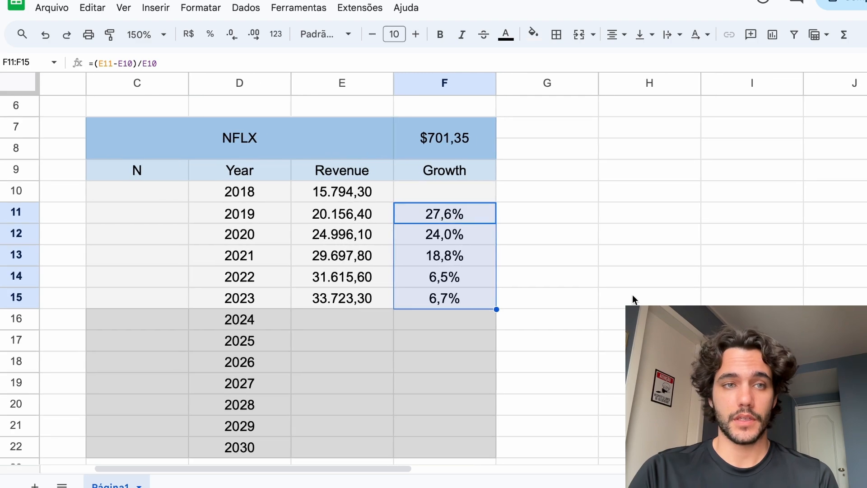
scroll(632, 298, left, 1)
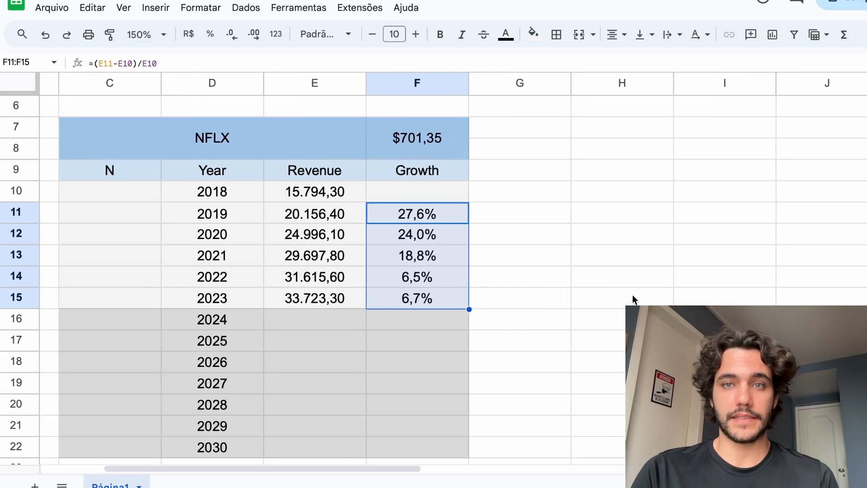
click(600, 157)
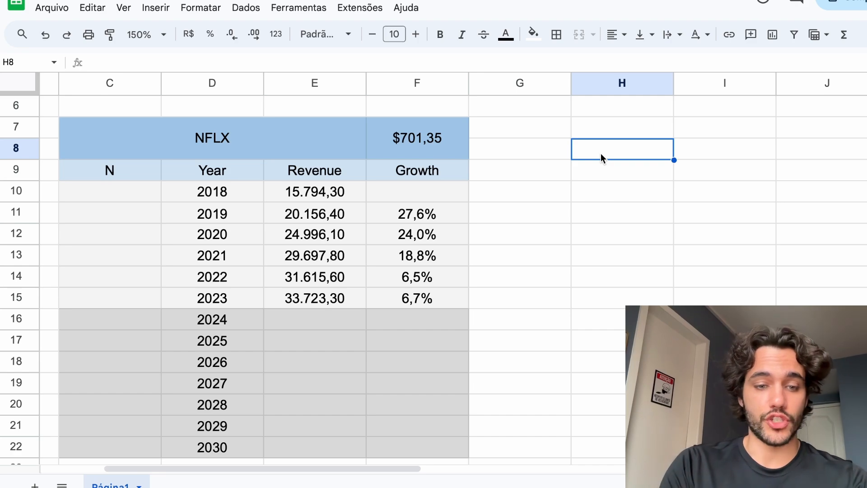
text(Av. Growth)
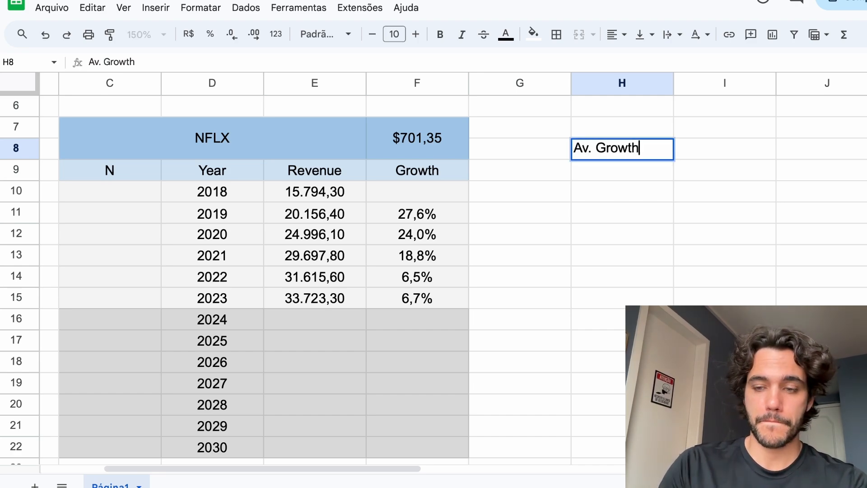
key(Return)
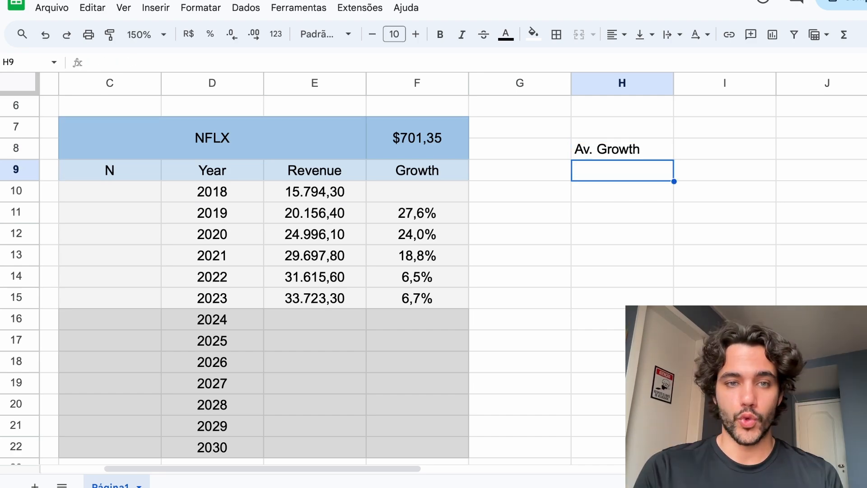
- Check the average of the growth rates in F11:F15 and enter 16% in I8 as the average growth
drag(432, 210, 433, 300)
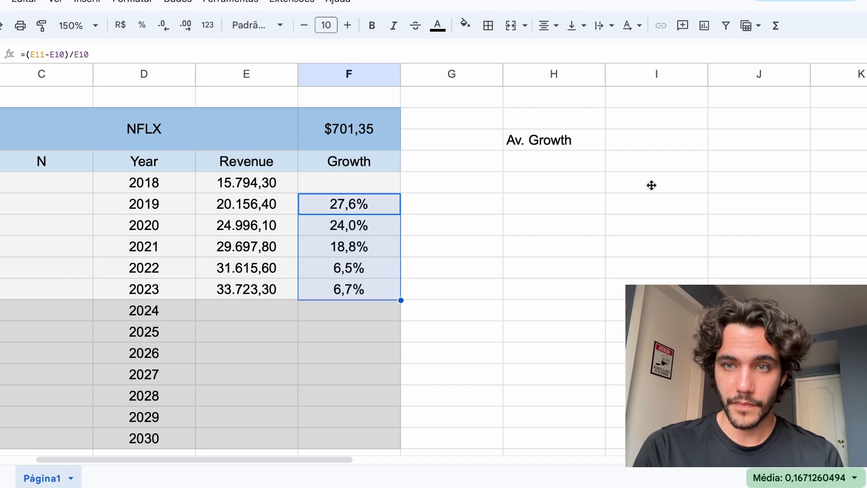
click(654, 146)
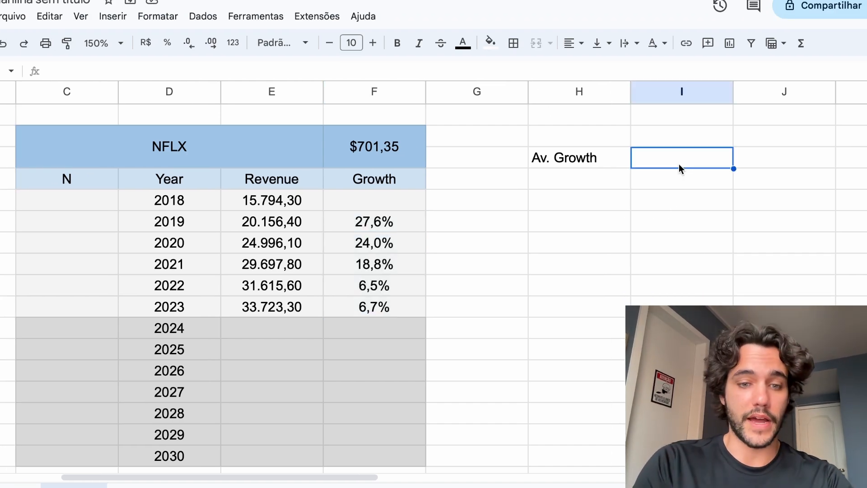
text(16%)
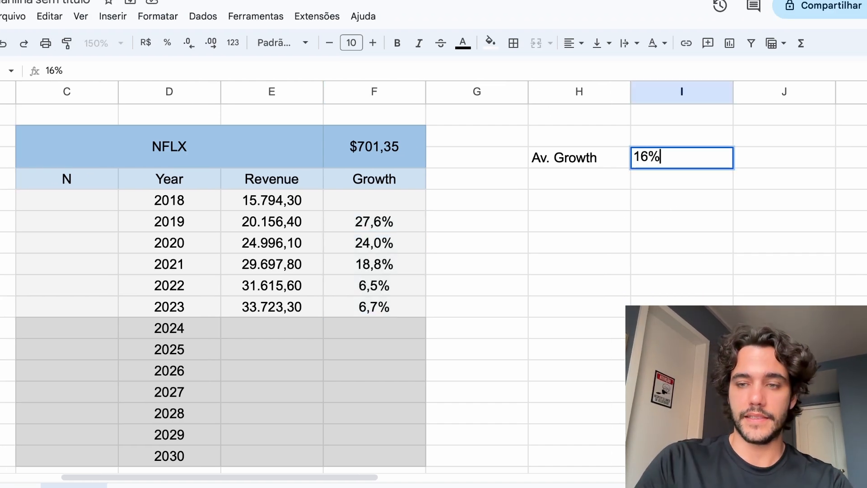
key(Return)
- Enter the label "Proj. Growth" in cell H9, below the average growth label
key(Left)
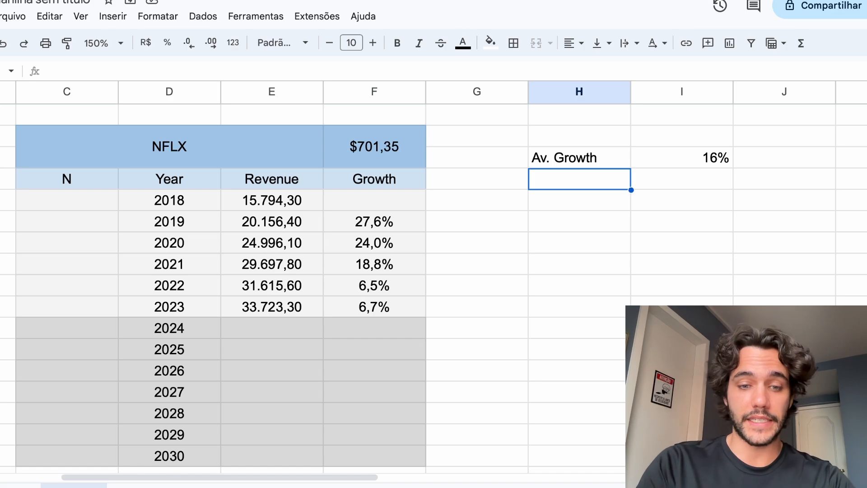
text(Proj)
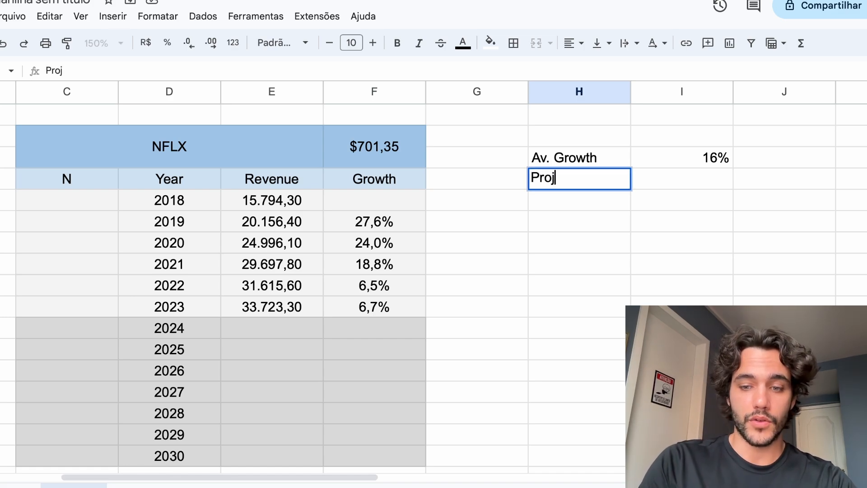
text(. Growth)
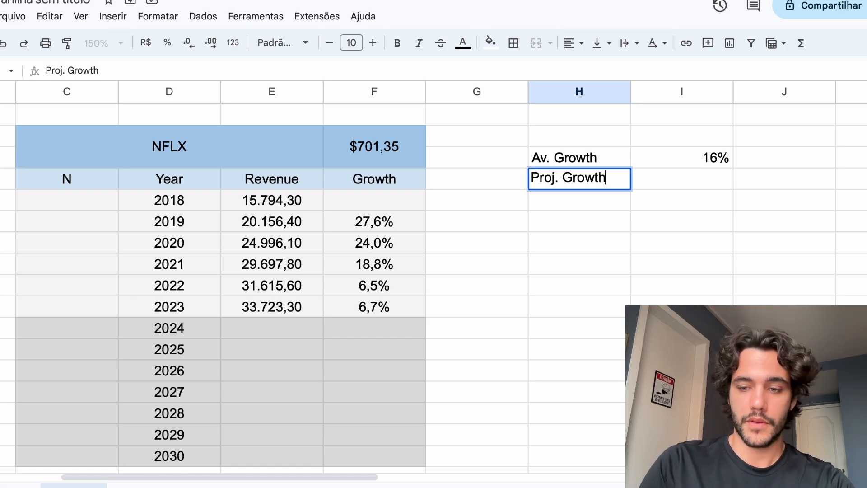
key(Return)
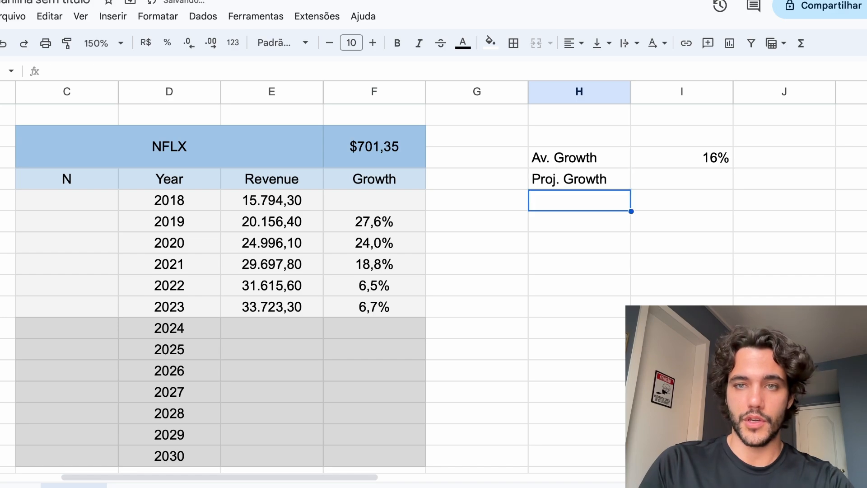
- Enter the labels "Av. Multiple" in H11 and "Proj. Multiple" in H12
key(Down)
text(. Mul)
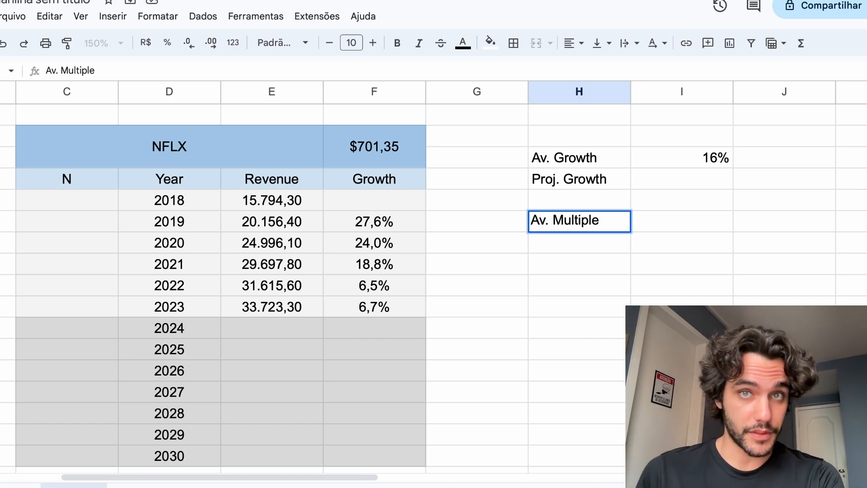
key(Return)
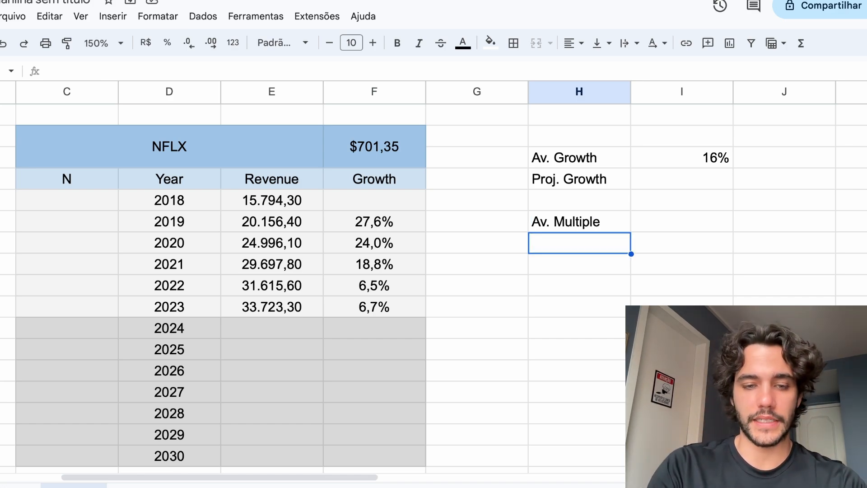
text(Proj. M)
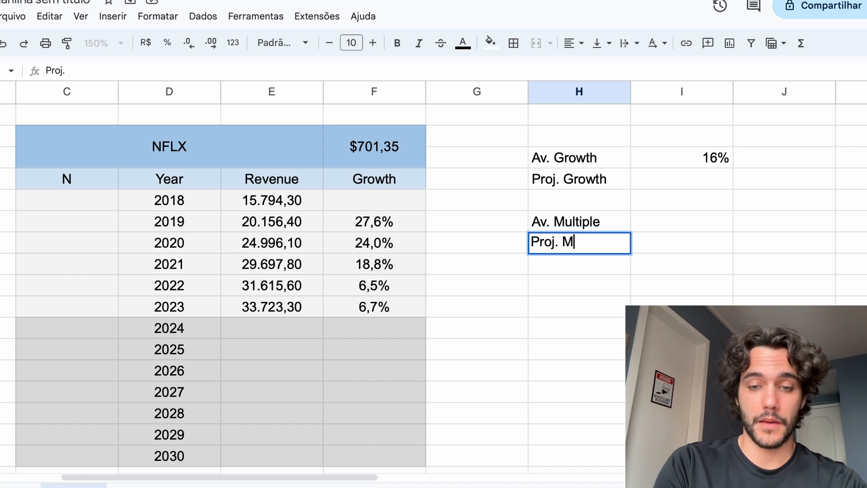
text(ultiple)
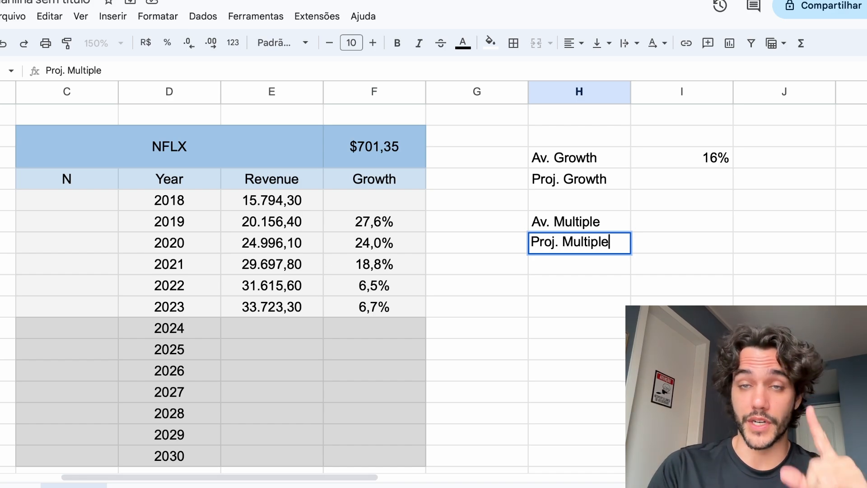
key(Return)
- Enter the label "Shares Out" in cell H14, leaving an empty row below the multiple labels
key(Down)
text(S)
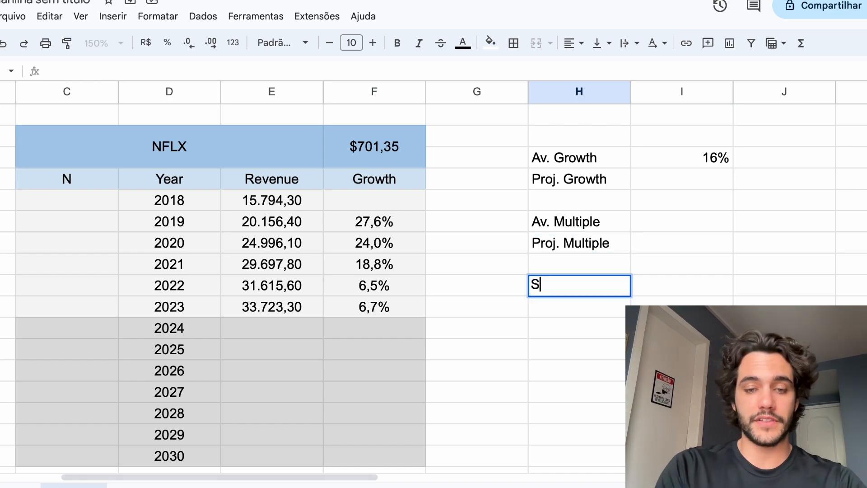
text(hares )
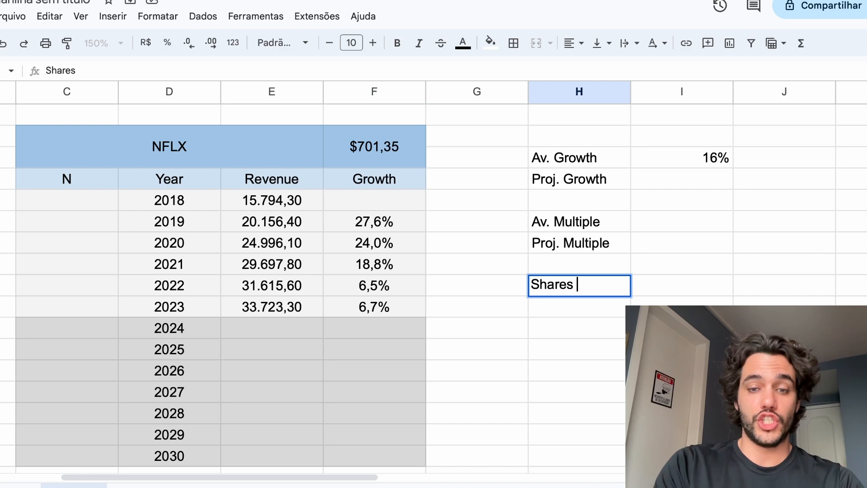
text(Out)
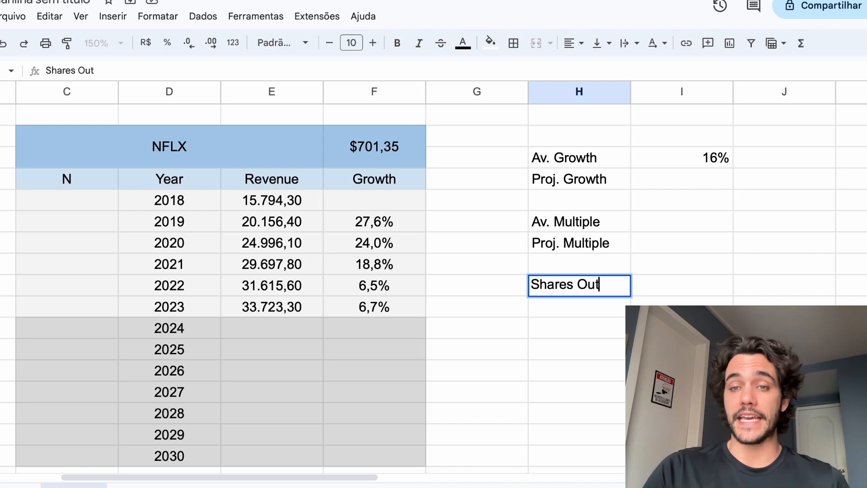
key(Return)
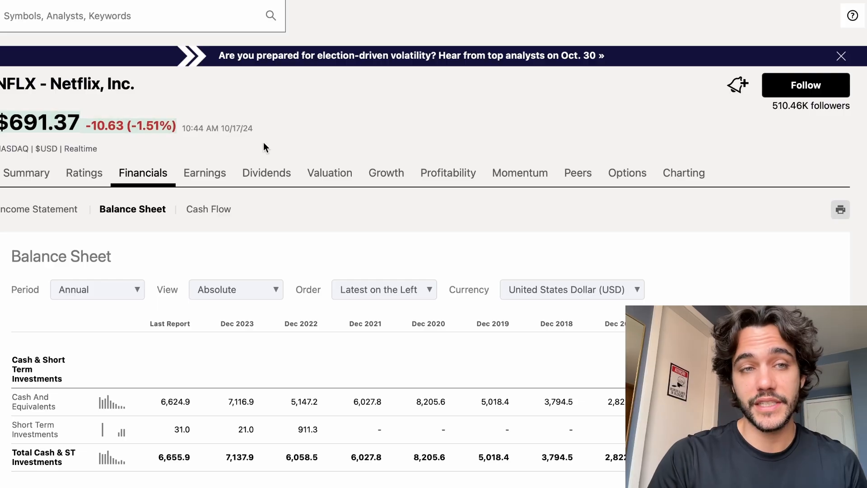
- Look up the latest total common shares outstanding in Netflix's Seeking Alpha balance sheet and enter 430 in I14 of the spreadsheet
scroll(264, 142, down, 1)
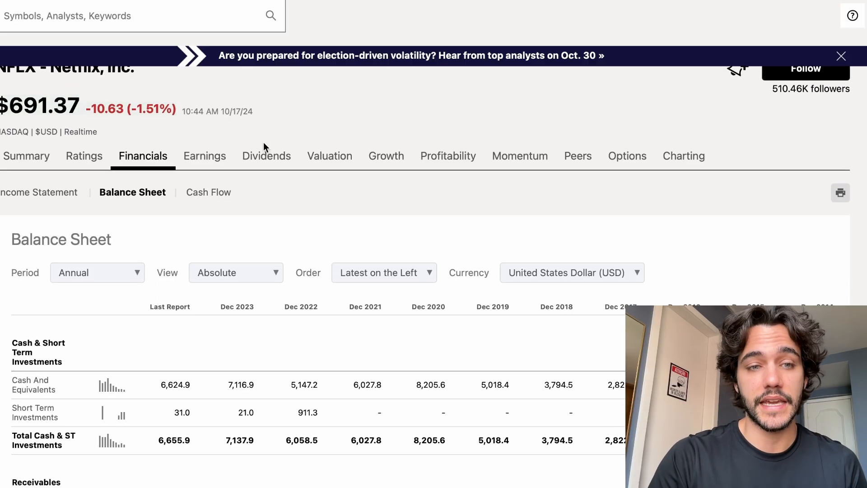
scroll(264, 142, down, 15)
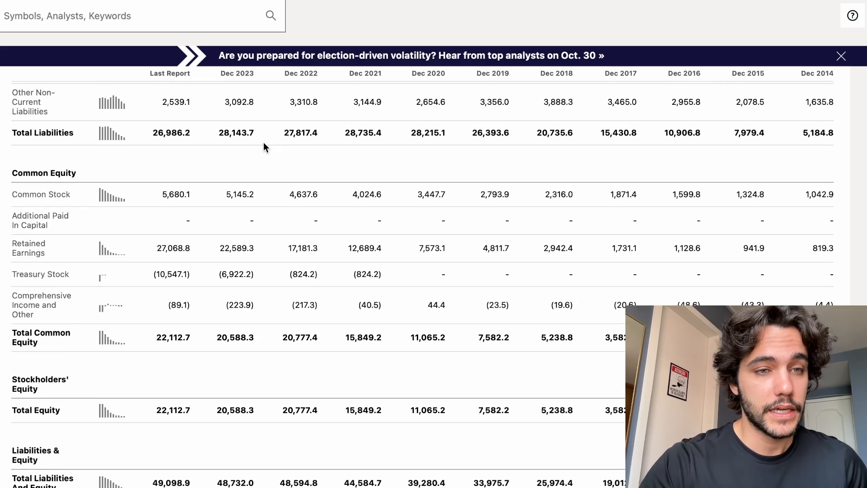
scroll(264, 143, down, 8)
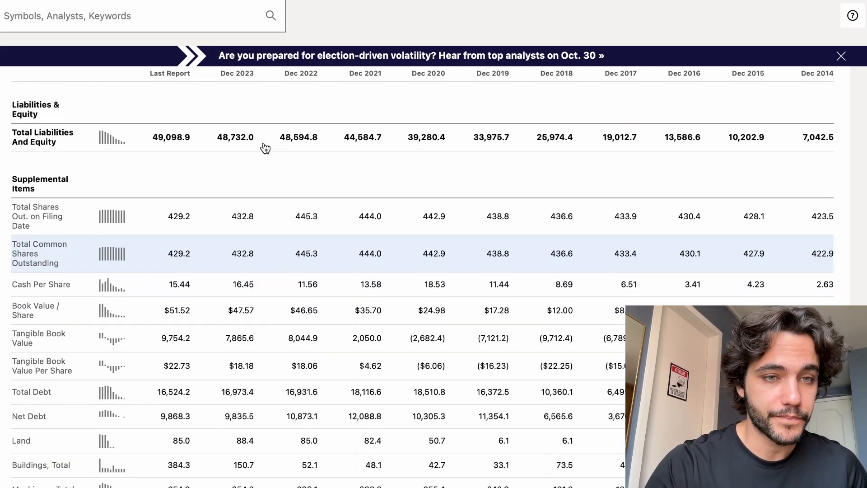
scroll(264, 147, down, 2)
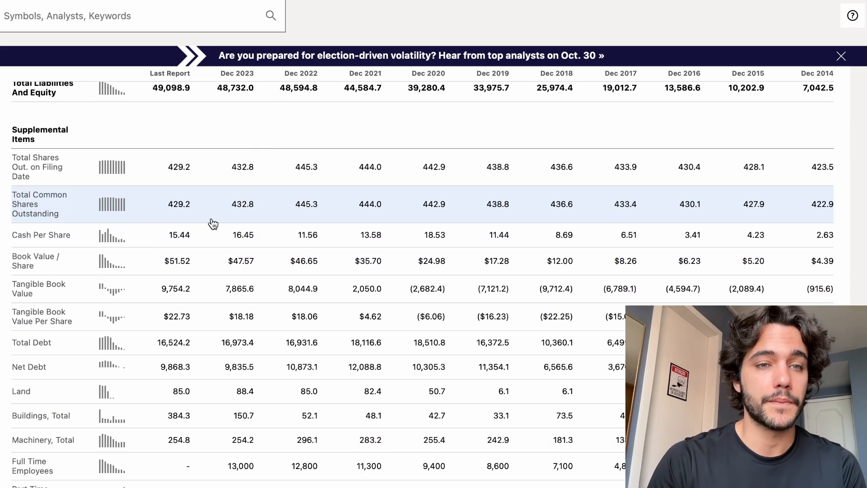
drag(193, 212, 166, 211)
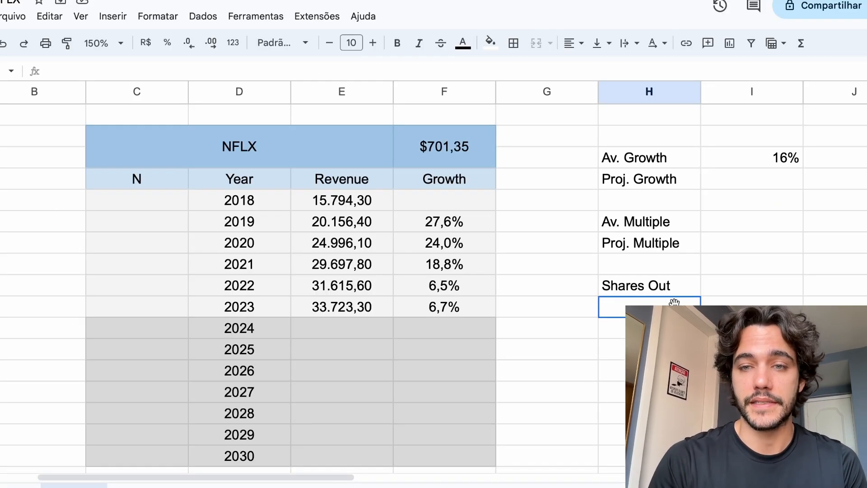
click(725, 286)
text(43)
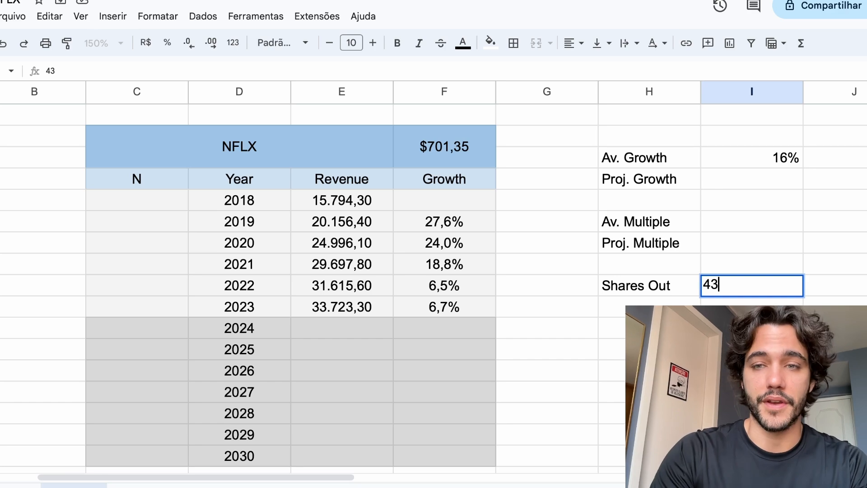
text(0)
key(Return)
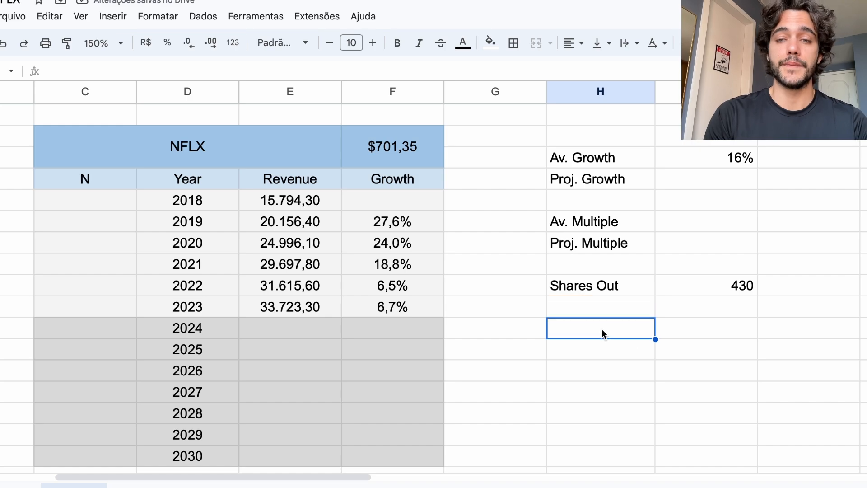
- Enter the label "Future Fair Price" in cell H16
text(Future F)
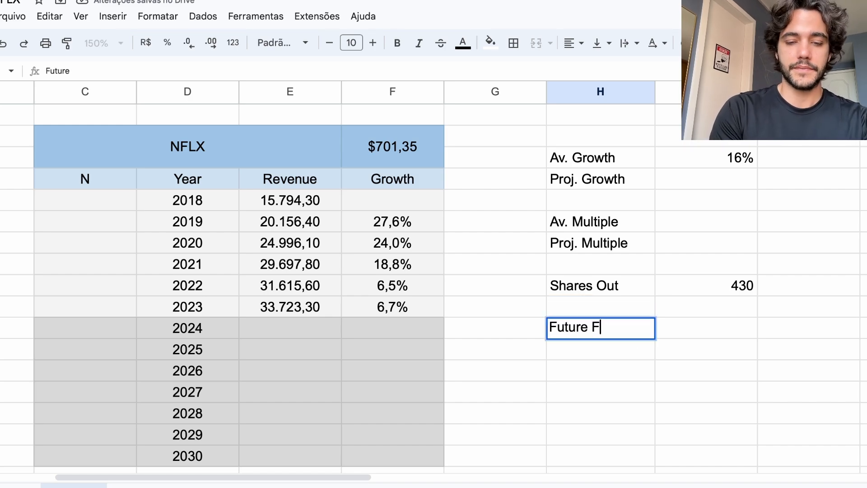
text(air Price)
key(Return)
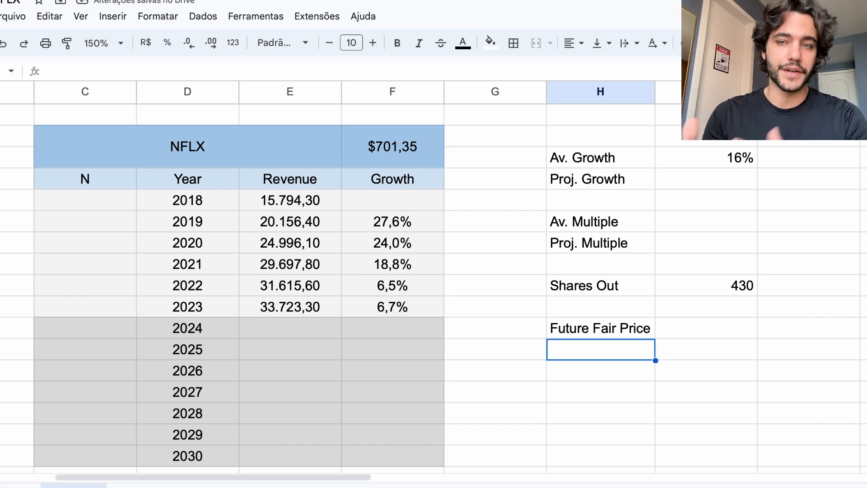
- Fill the label cells H7:H20 with light blue
drag(586, 135, 574, 417)
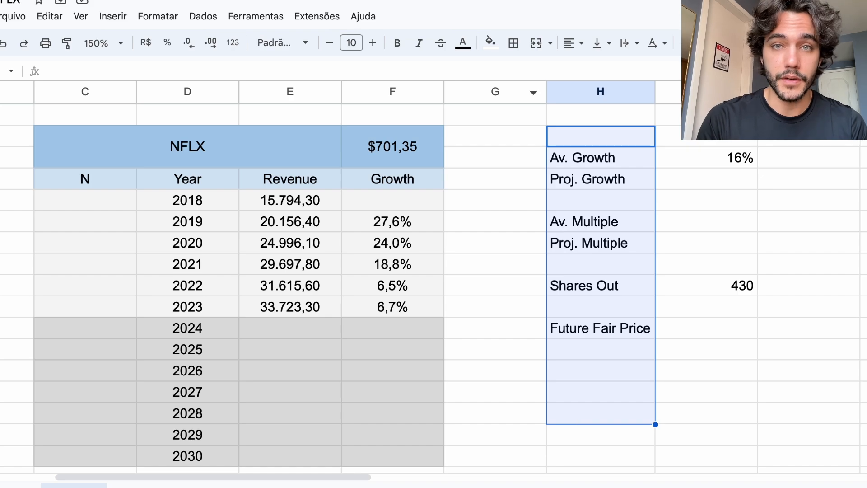
click(490, 42)
click(600, 121)
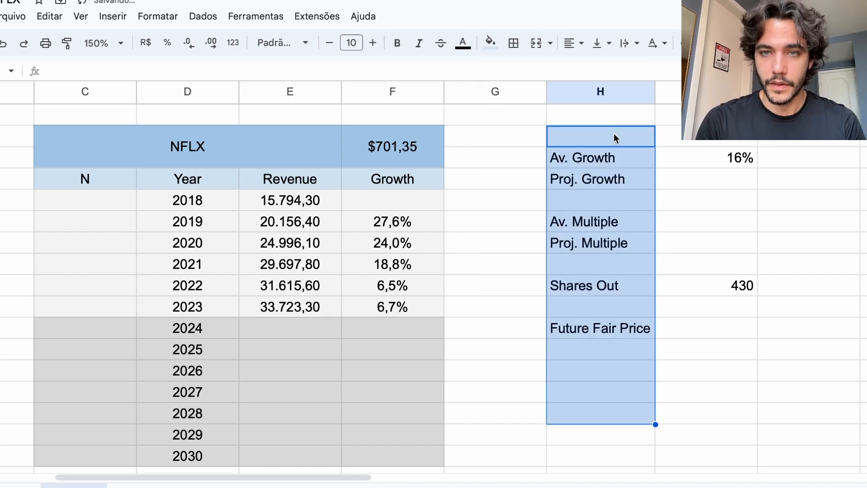
click(686, 220)
- Center the contents of the assumptions block H7:I20 horizontally
drag(613, 134, 695, 408)
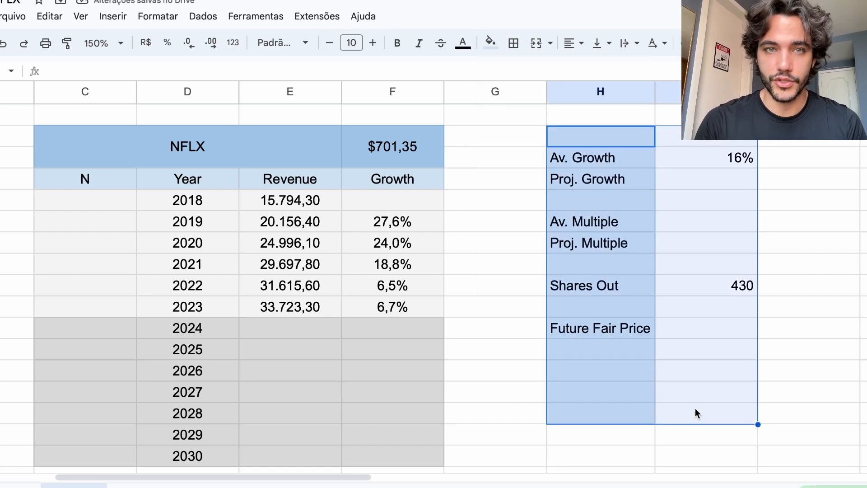
click(574, 43)
click(594, 68)
- Fill the value cells I7:I20 beside the labels with light gray
mouse_move(705, 143)
mouse_down()
mouse_move(695, 139)
mouse_move(695, 355)
mouse_move(705, 418)
mouse_up()
click(491, 43)
click(600, 93)
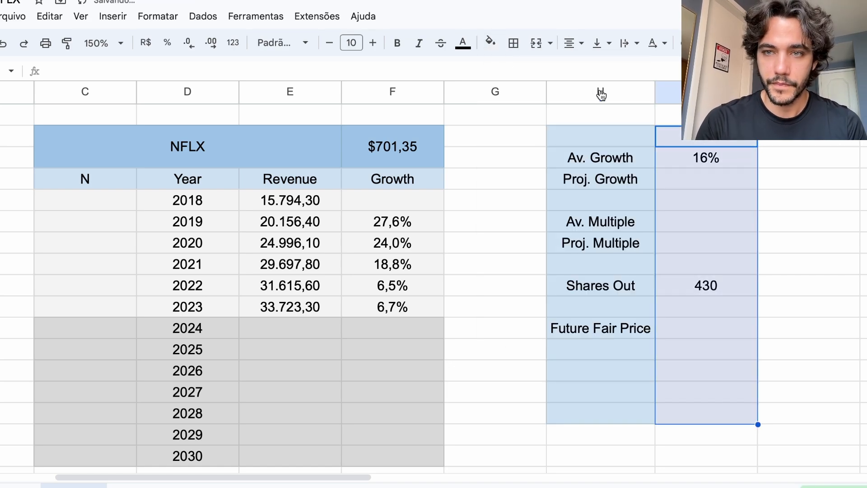
click(807, 184)
drag(707, 138, 703, 413)
click(491, 43)
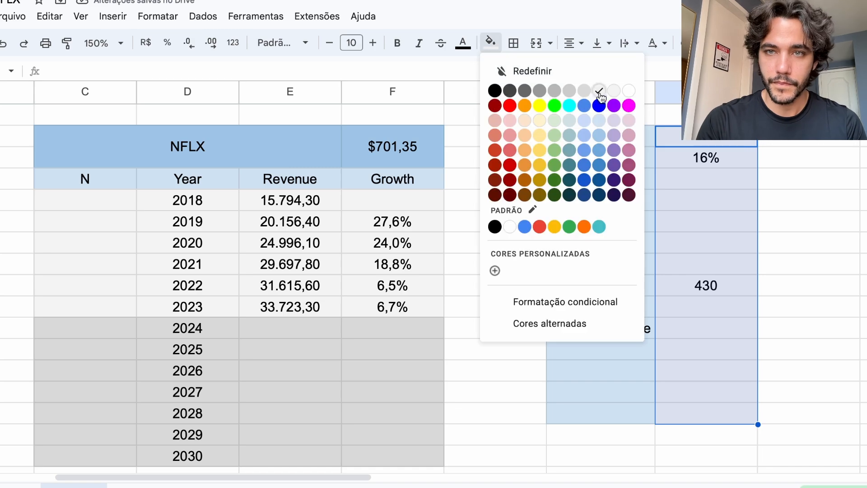
click(602, 91)
click(840, 227)
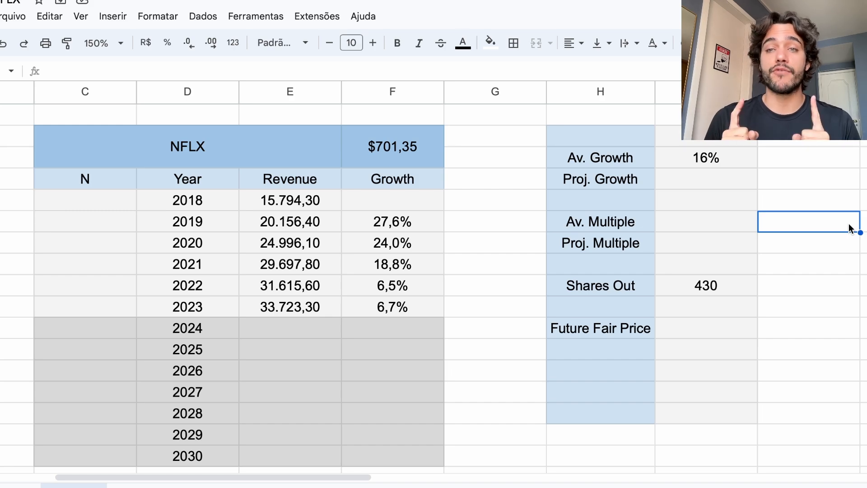
- Enter 7% as the projected growth in I9 and compare it with the 2022 and 2023 growth rates
click(664, 156)
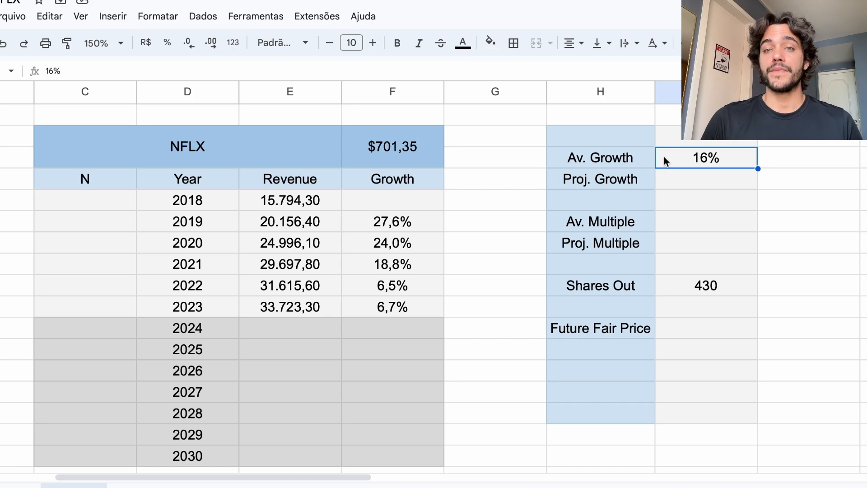
click(673, 180)
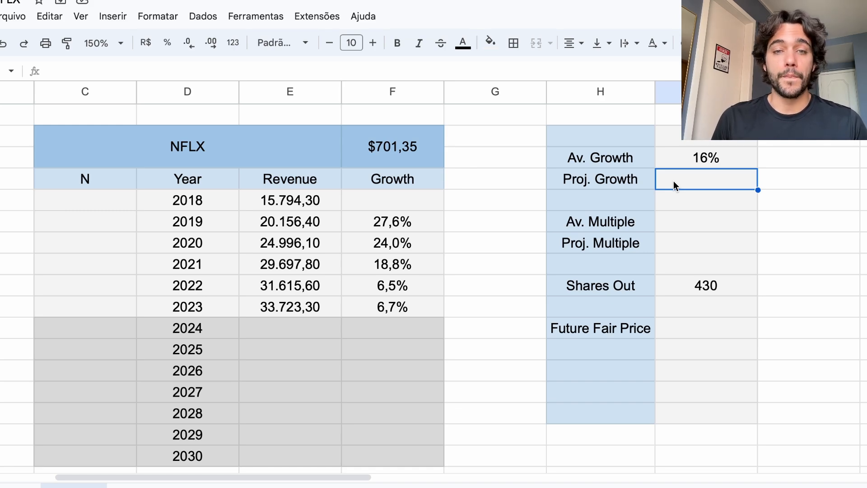
text(7)
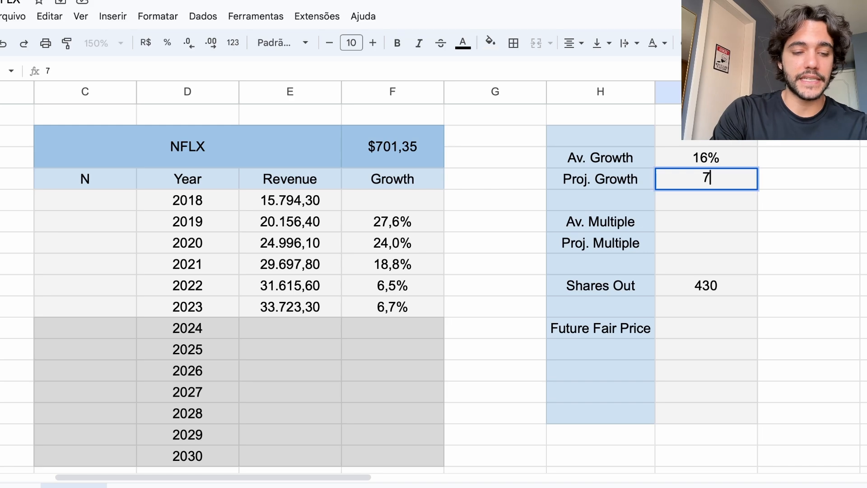
text(%)
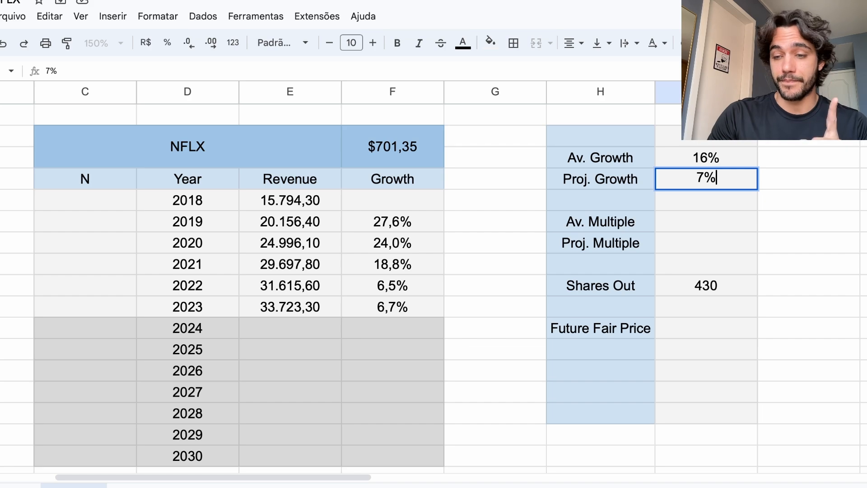
key(Return)
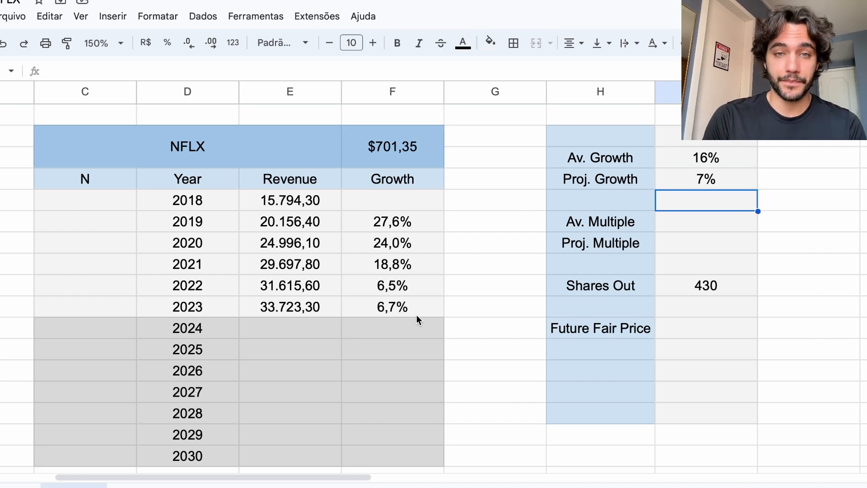
drag(418, 312, 418, 292)
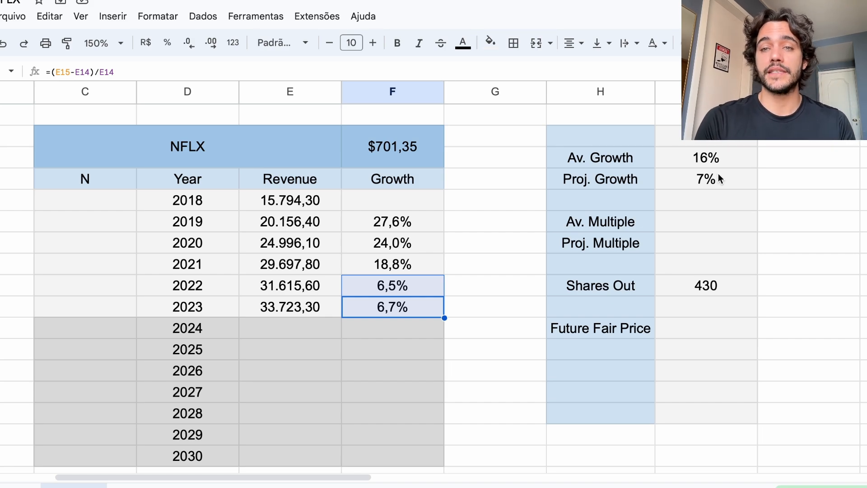
click(672, 178)
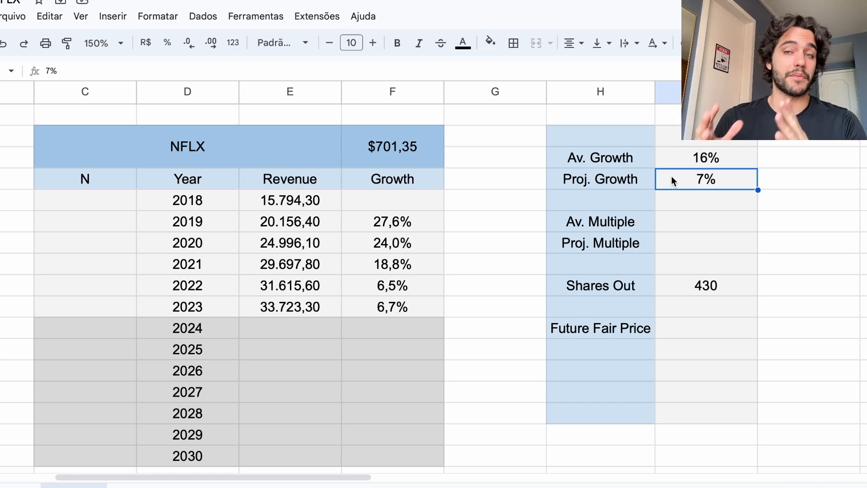
- Link the 2024 growth cell F16 to the projected growth with the absolute reference =$I$9
click(410, 325)
text(=)
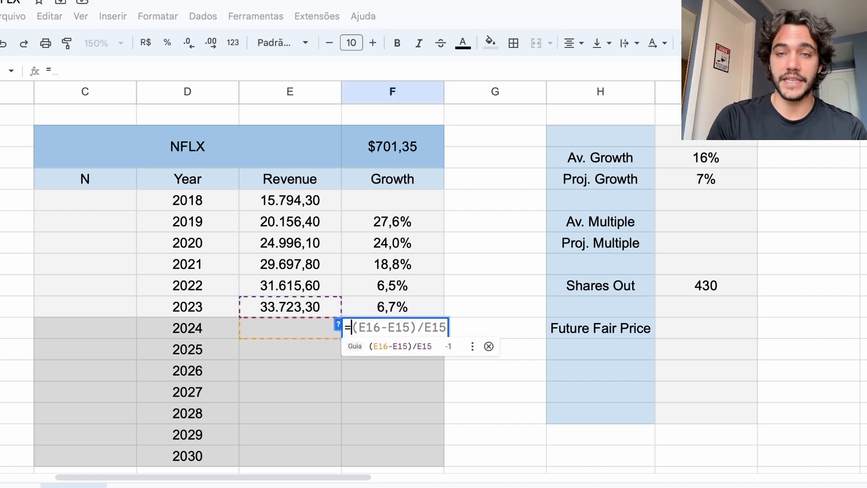
click(685, 182)
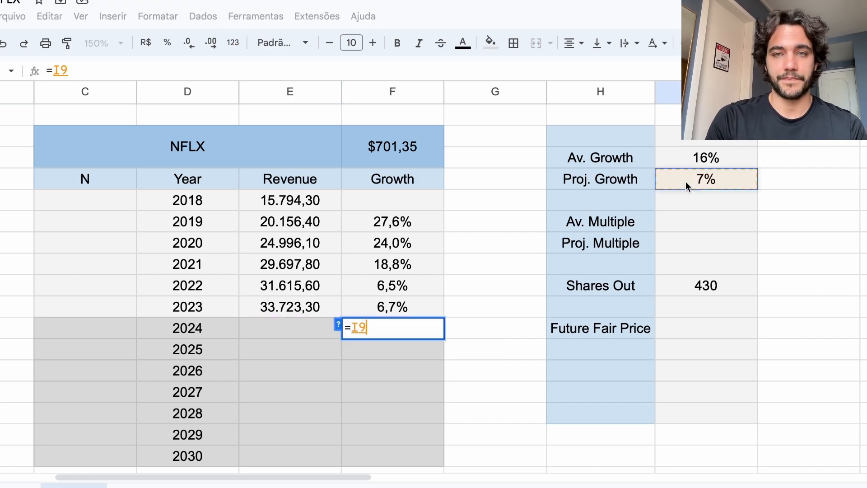
click(56, 73)
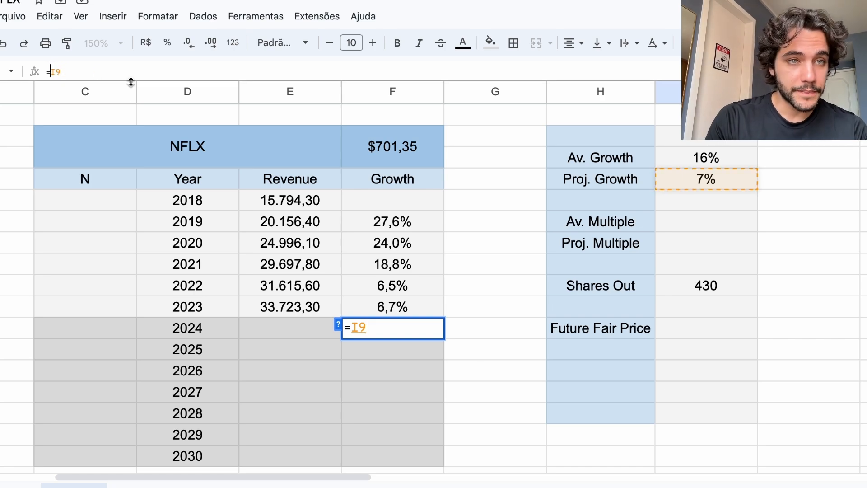
text($)
key(Right)
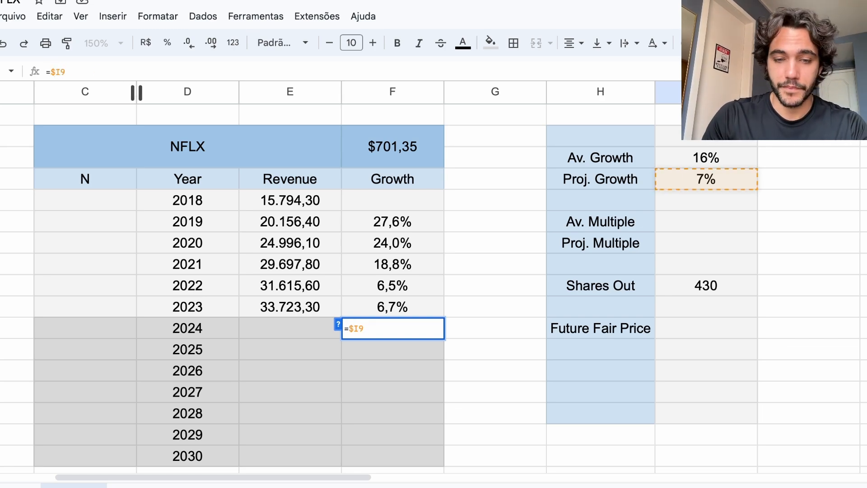
text($)
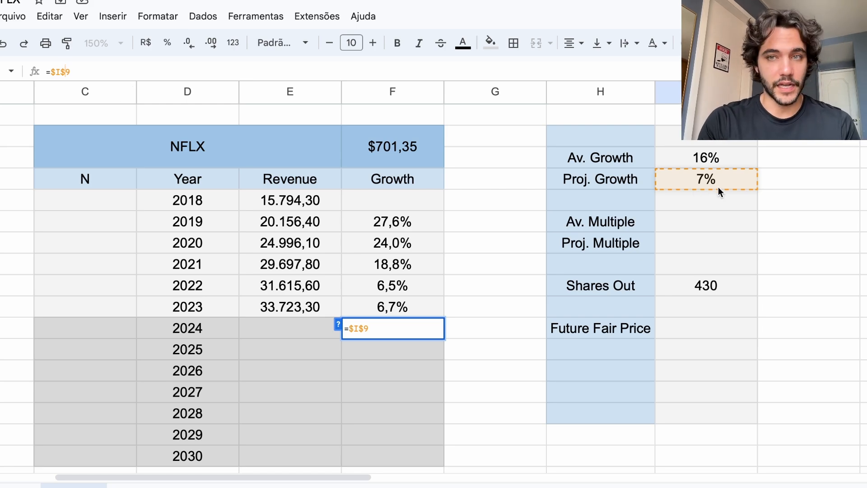
key(Return)
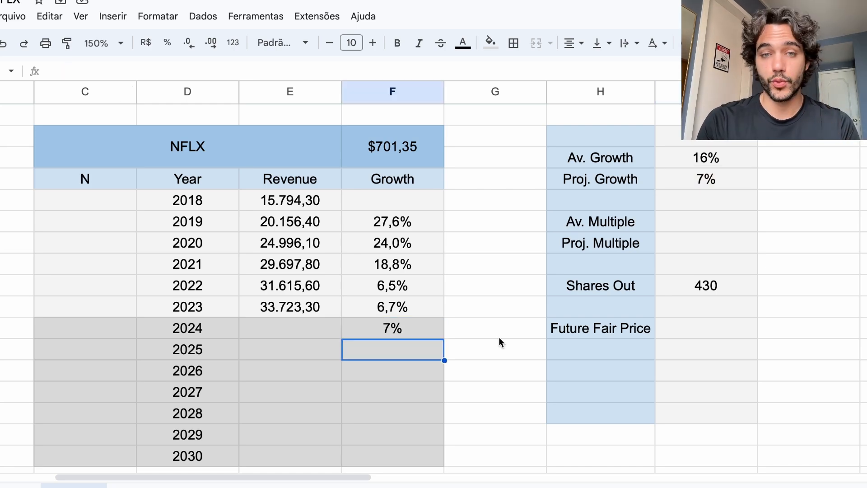
- Copy the 2024 projected growth formula down the Growth column through 2030
click(414, 325)
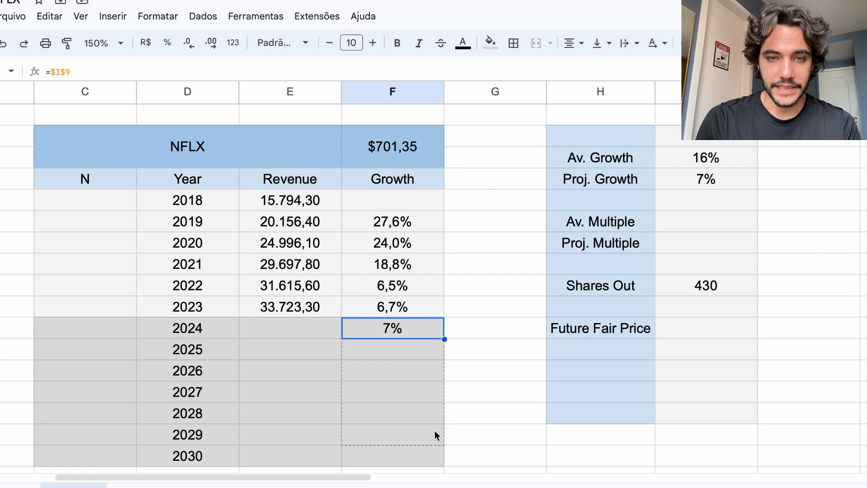
drag(430, 452, 431, 450)
drag(418, 348, 419, 454)
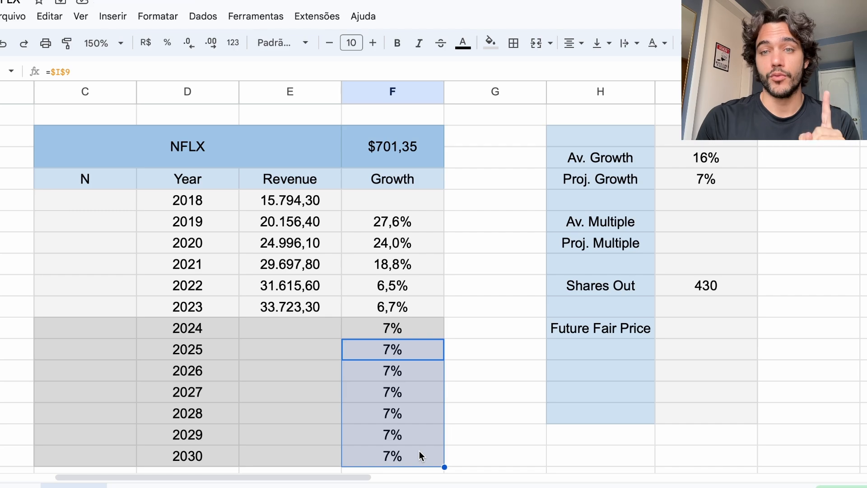
click(684, 179)
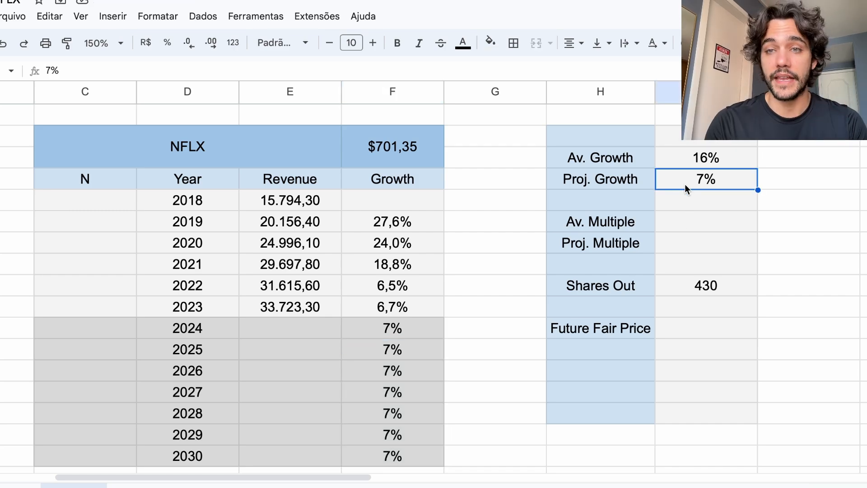
click(299, 330)
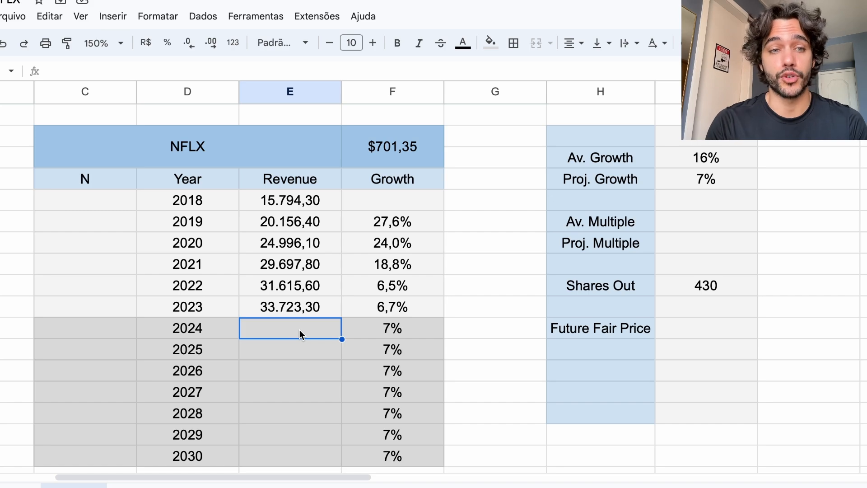
- Number the projected years 2024 to 2030 from 1 to 7 in the N column
click(95, 331)
text(1)
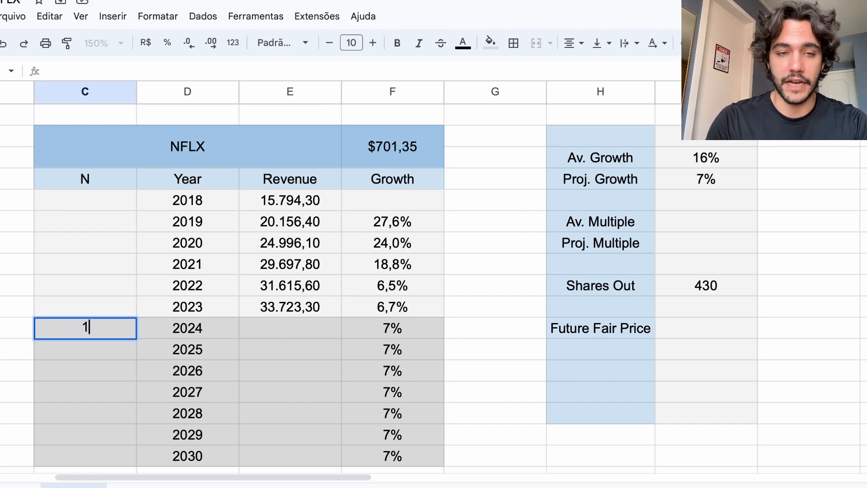
key(Return)
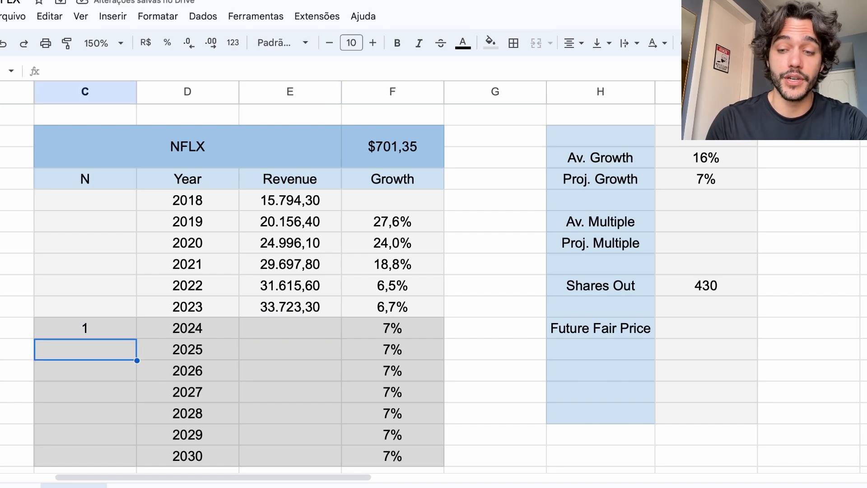
text(2)
key(Return)
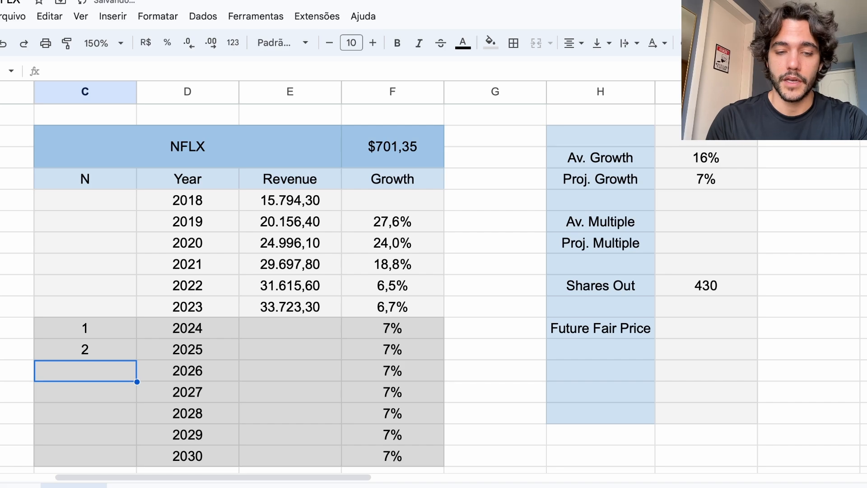
text(3)
key(Return)
text(4)
key(Return)
text(5)
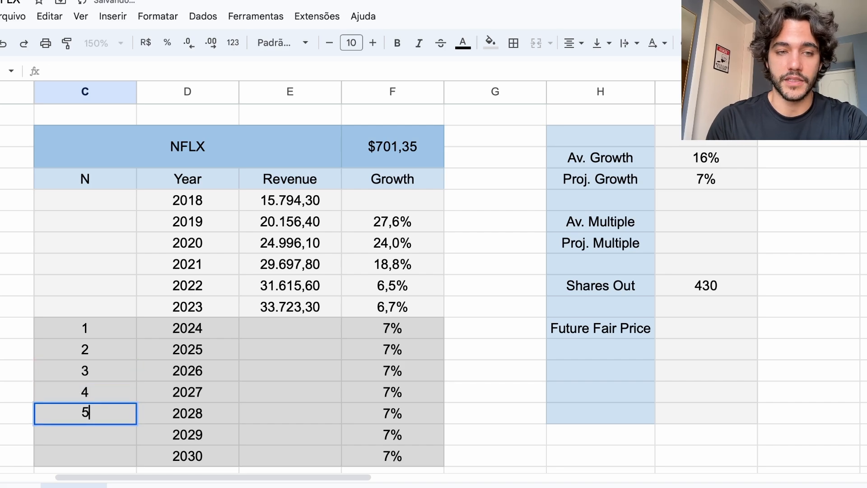
key(Return)
text(6)
key(Return)
text(7)
key(Return)
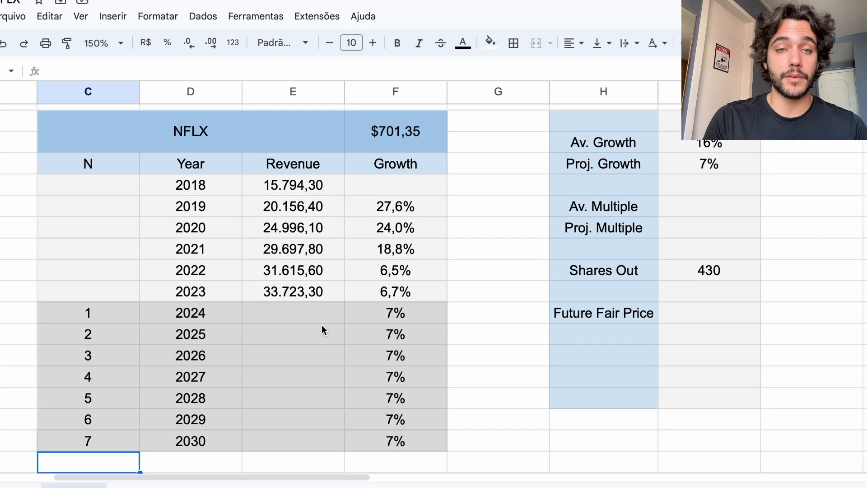
- Calculate the 2024 revenue in E16 with the formula =E15*(1+F16)
click(292, 318)
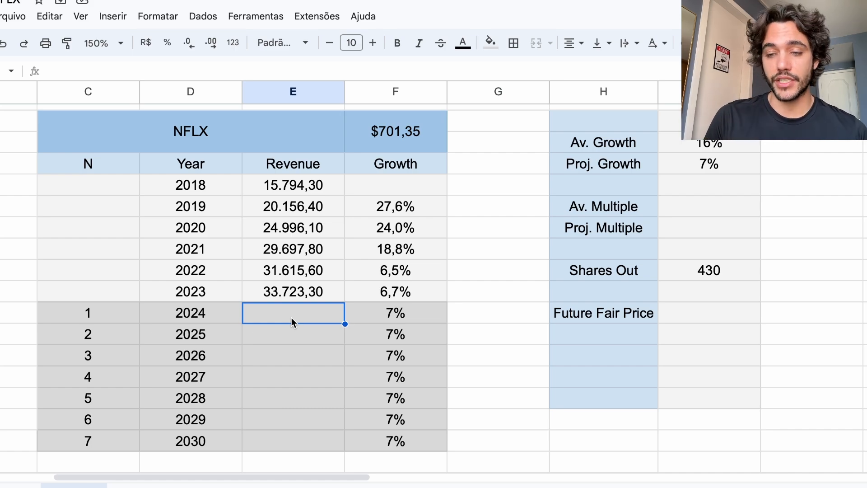
text(=)
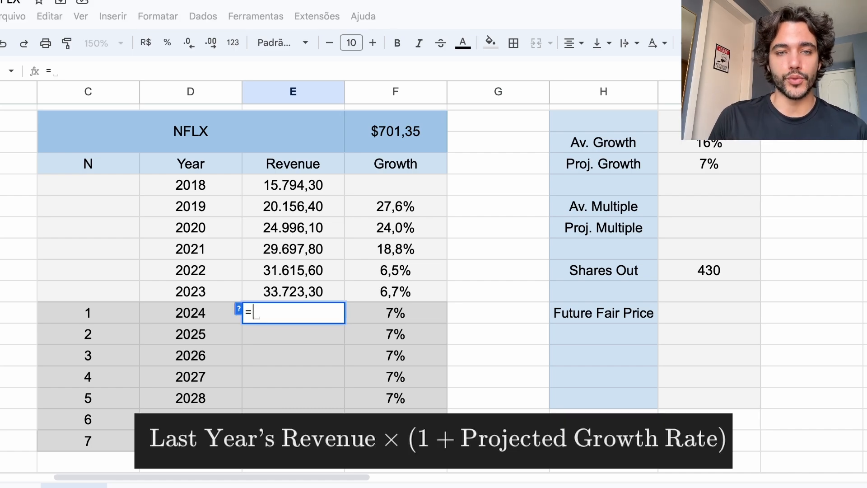
click(297, 292)
text(*()
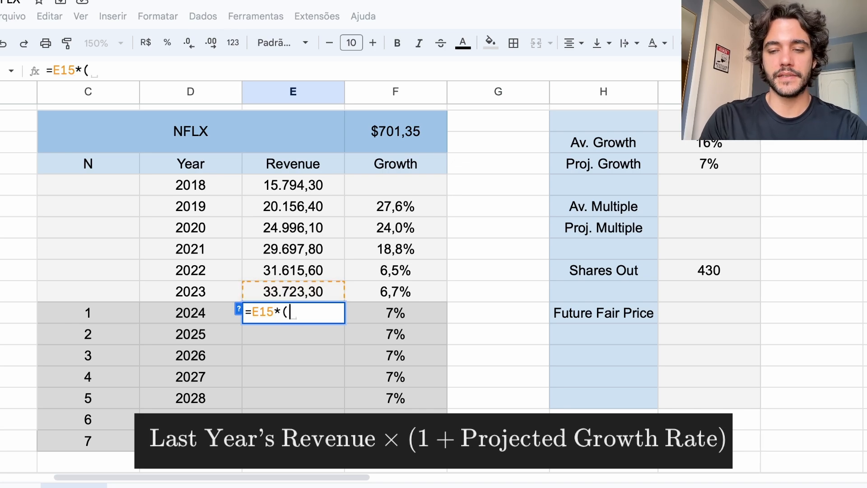
text(1+)
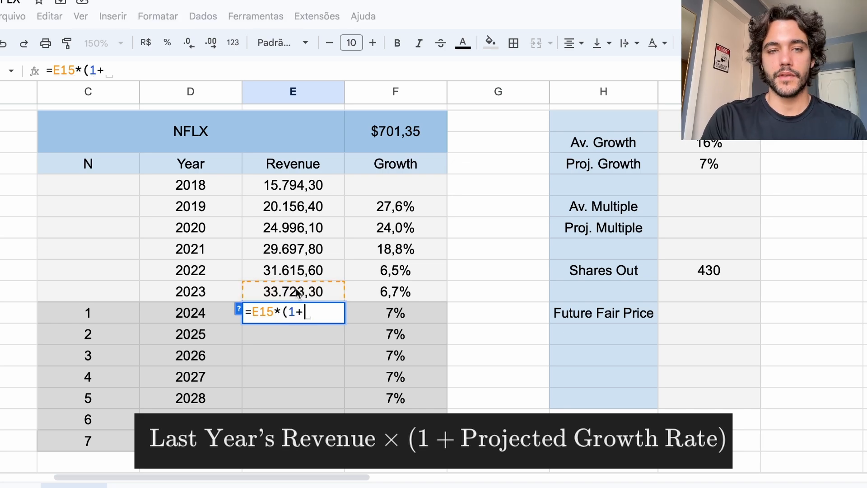
click(371, 322)
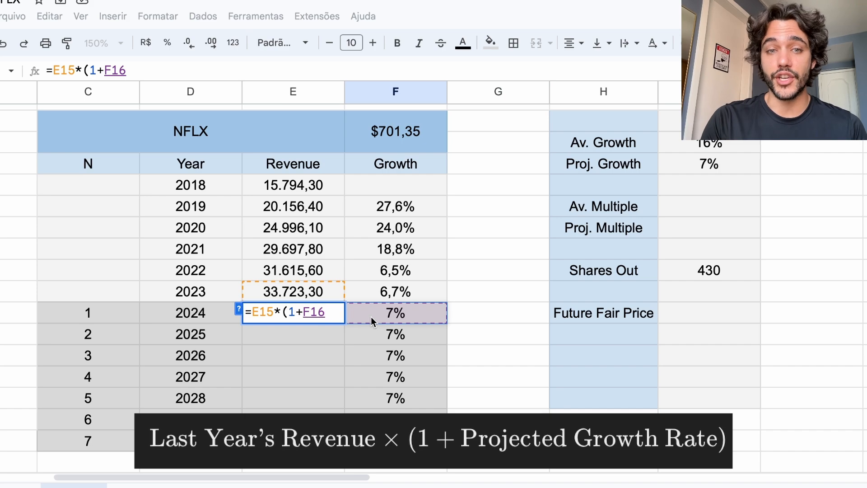
text())
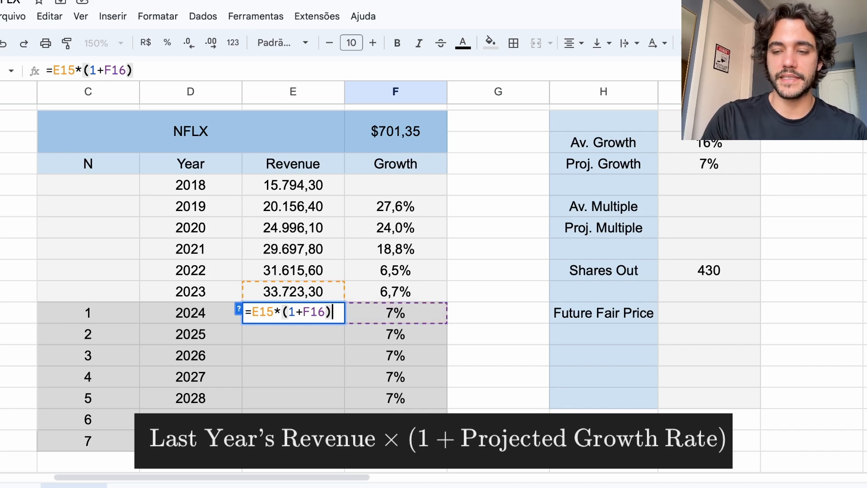
key(Return)
- Format the 2024 revenue as a number with thousands separators and two decimals, and copy it down through 2030
key(Up)
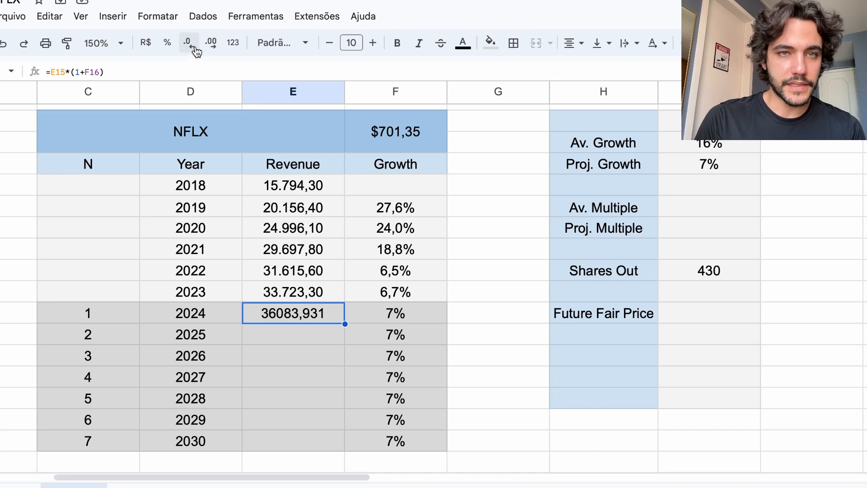
click(232, 42)
click(316, 223)
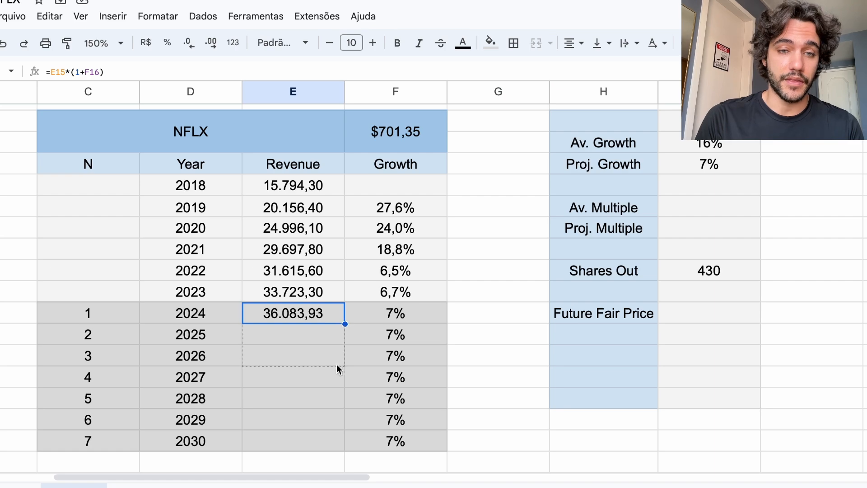
drag(333, 434, 335, 438)
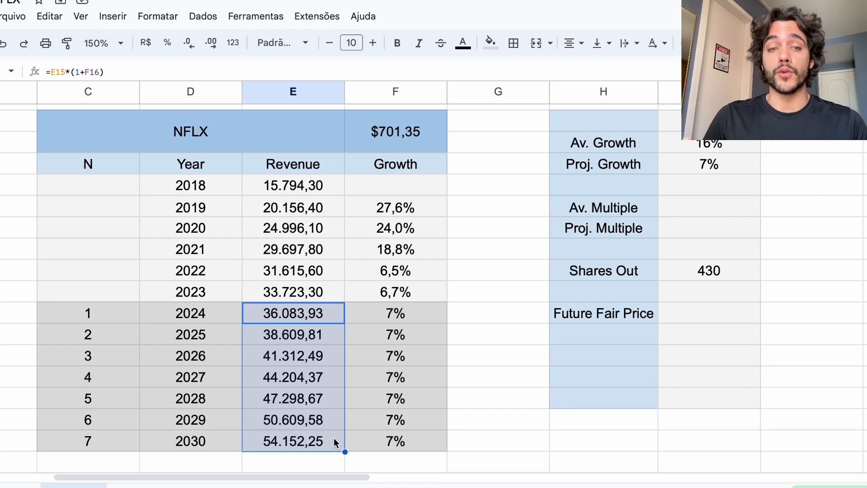
scroll(335, 438, up, 1)
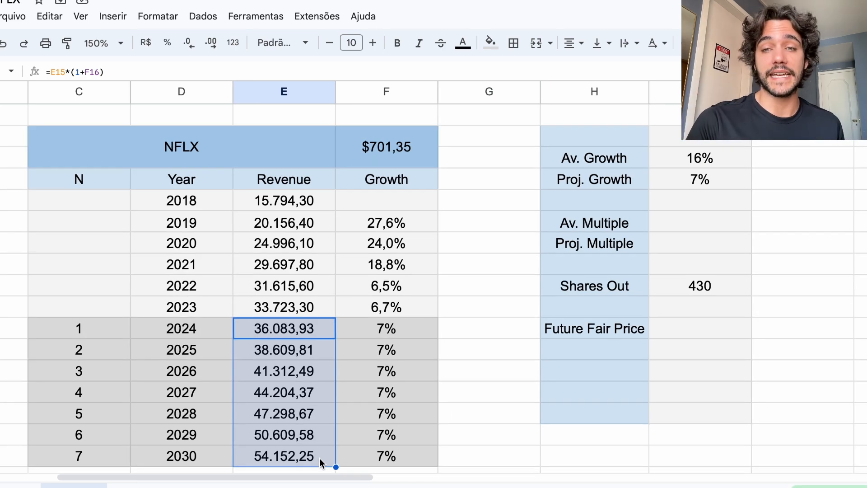
- Test the revenue projection with 10% projected growth in I9, and set it back to 7%
click(701, 189)
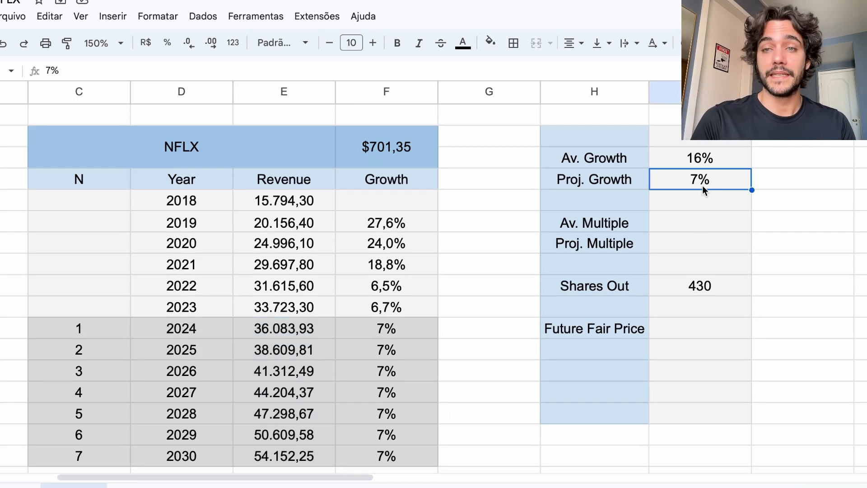
text(10)
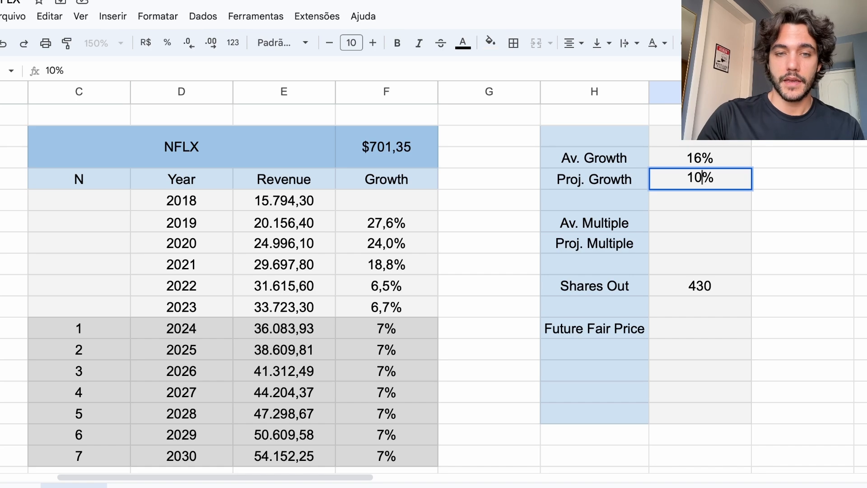
key(Return)
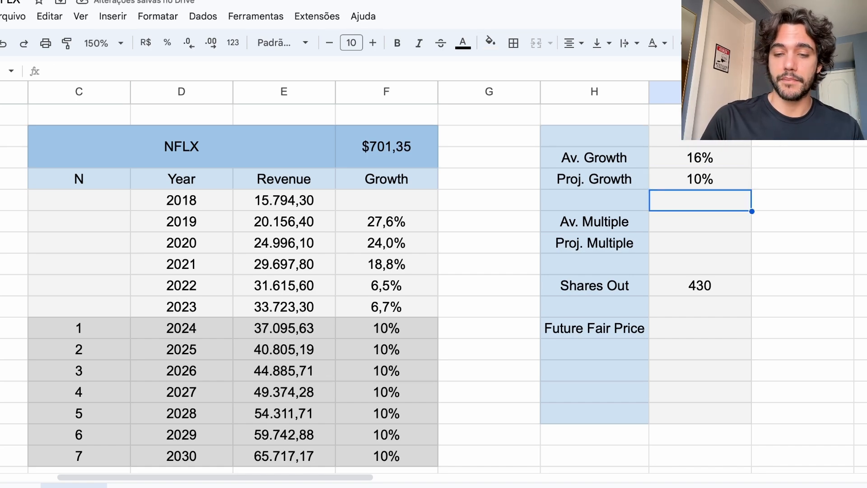
key(Up)
text(7)
key(Return)
key(Up)
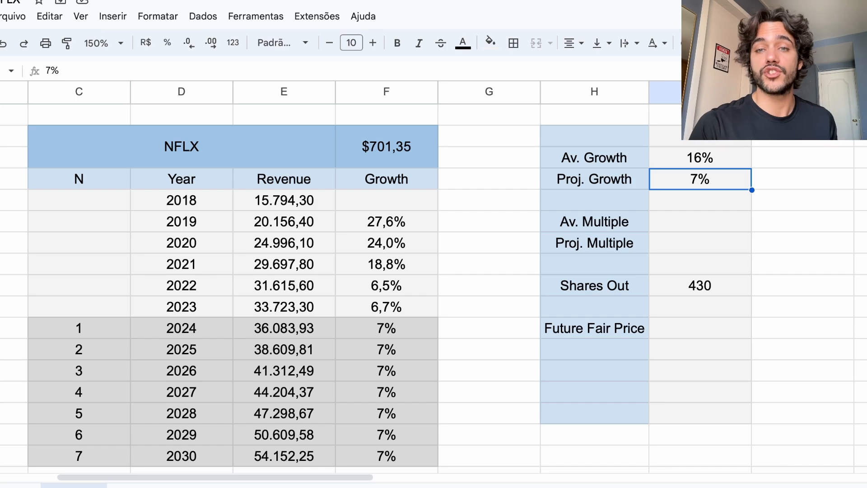
- Check Netflix's historical price-to-sales ratio chart on Macrotrends and enter 6 as the average multiple in I11 of the valuation sheet
drag(634, 228, 691, 244)
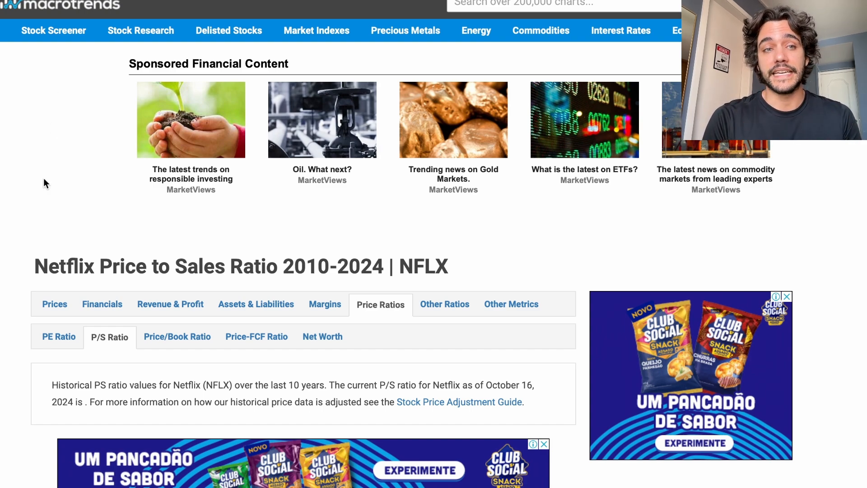
scroll(44, 178, down, 10)
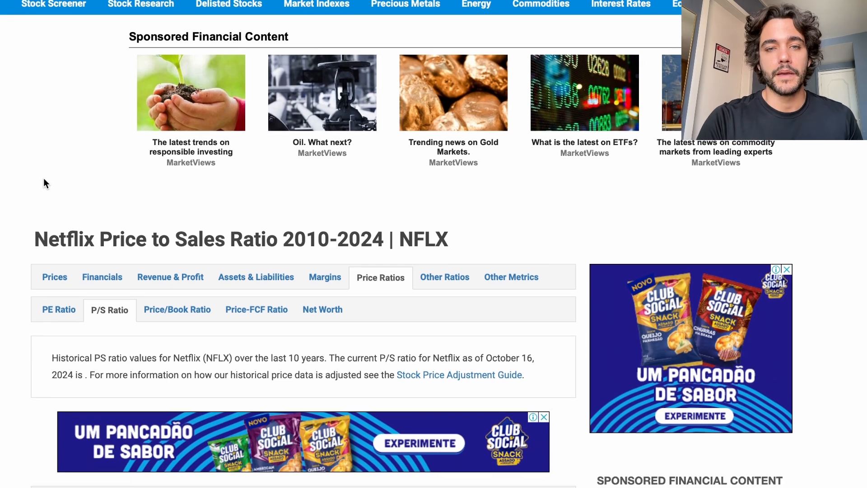
scroll(43, 178, down, 3)
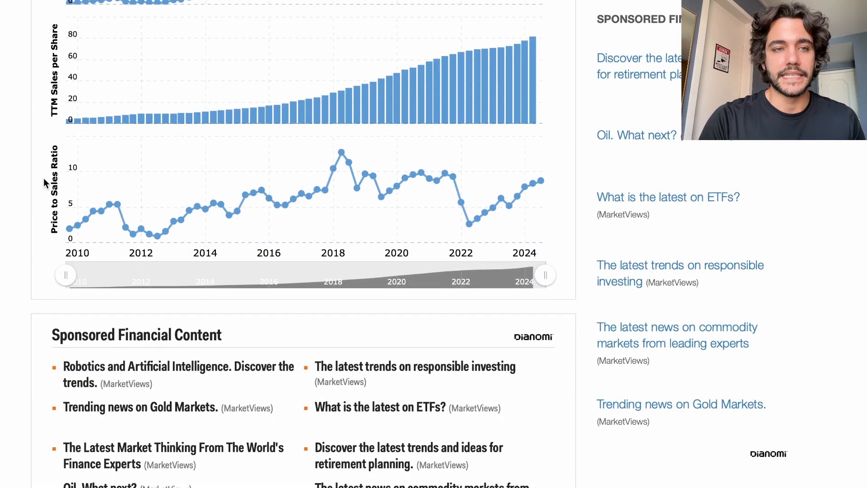
mouse_move(543, 187)
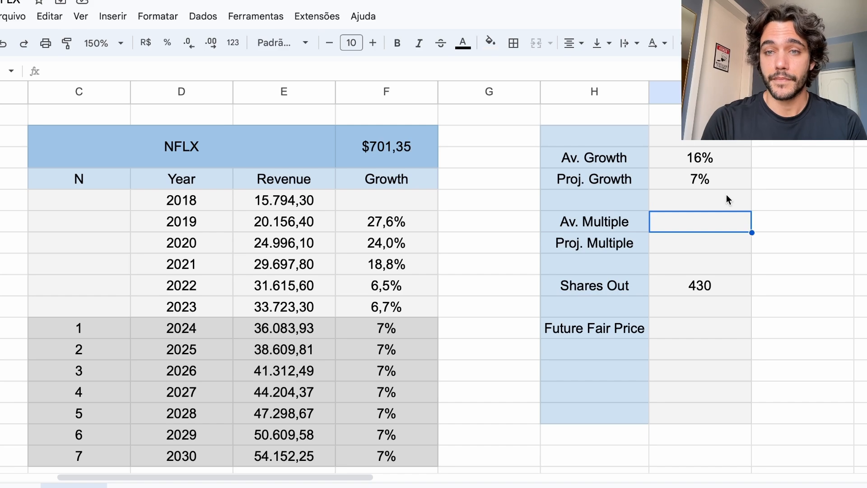
text(6)
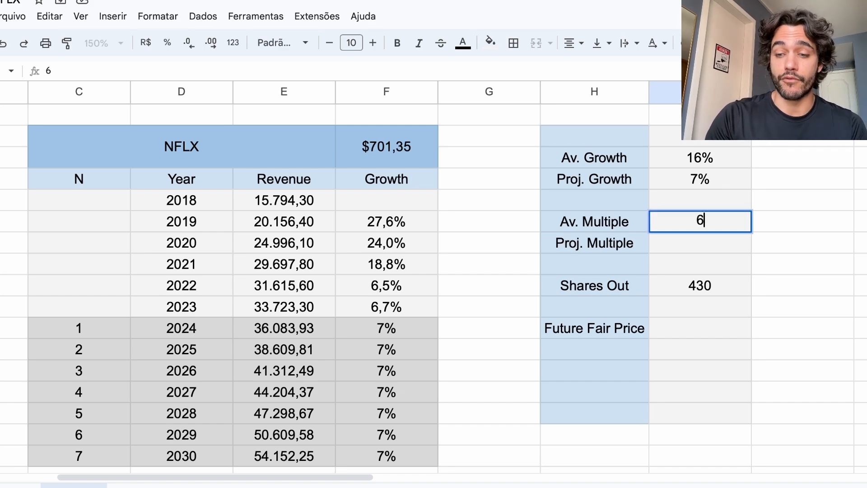
key(Return)
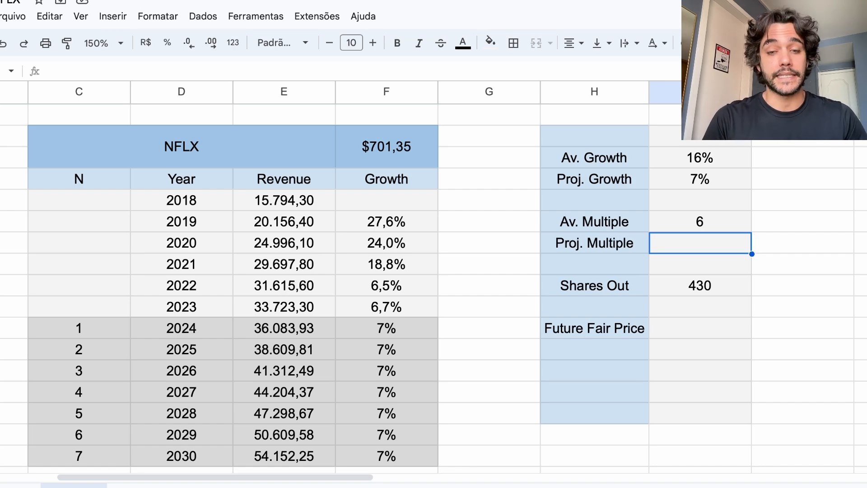
- Set the projected multiple in I12 to 7 and calculate the future fair price in I16 with the formula =(E22*I12)/I14
text(7)
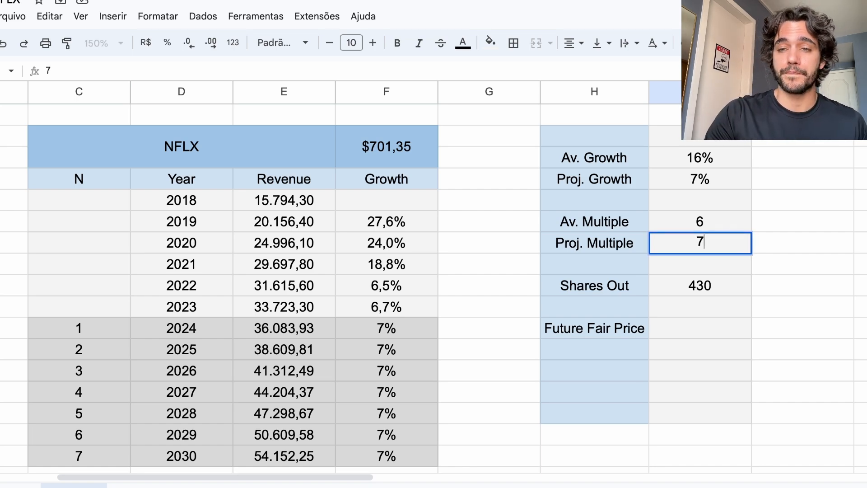
key(Return)
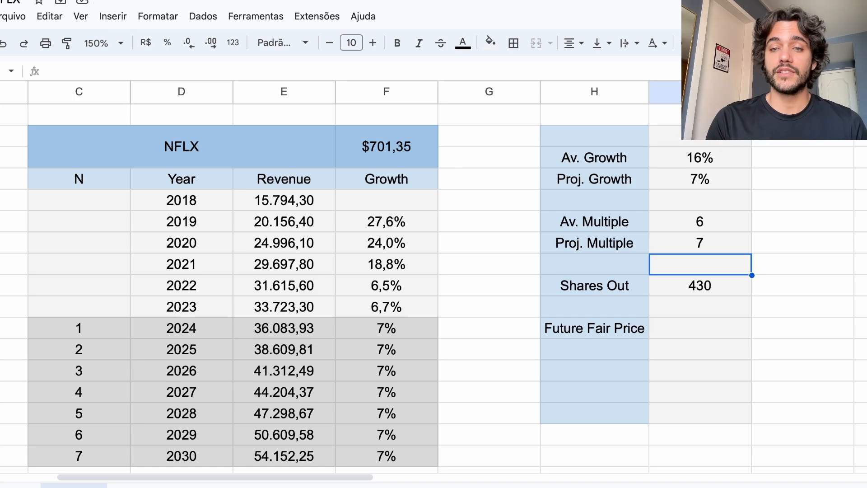
click(580, 332)
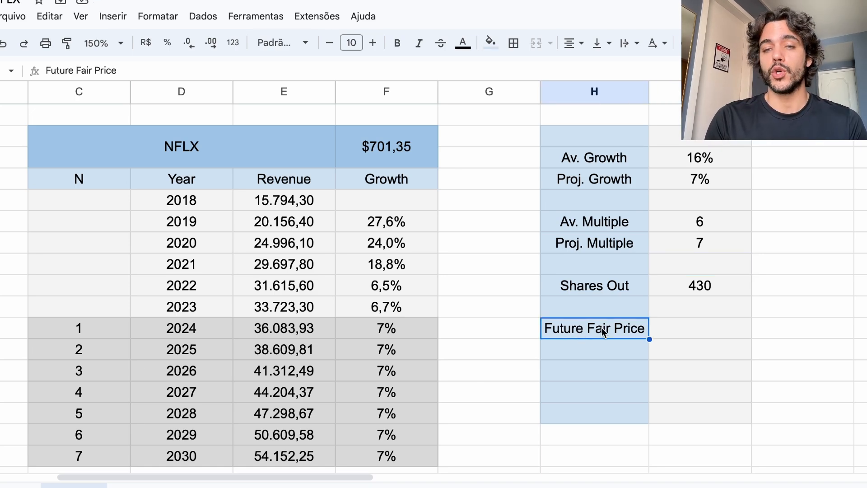
click(672, 332)
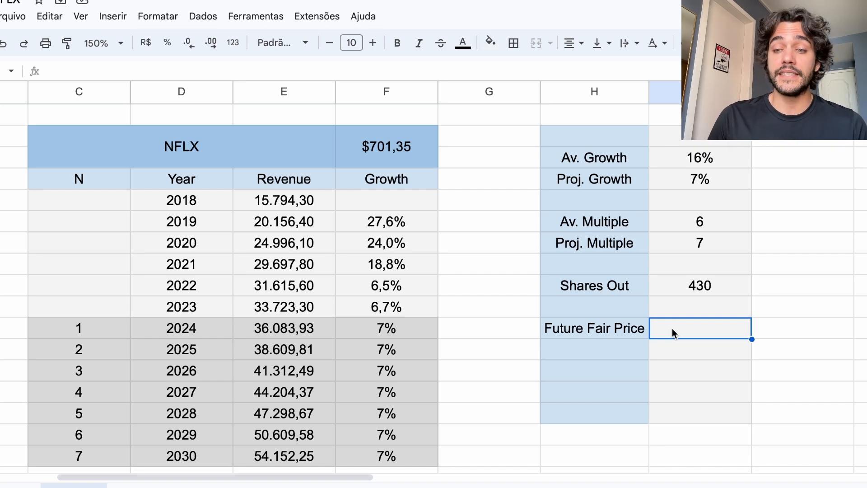
text(=()
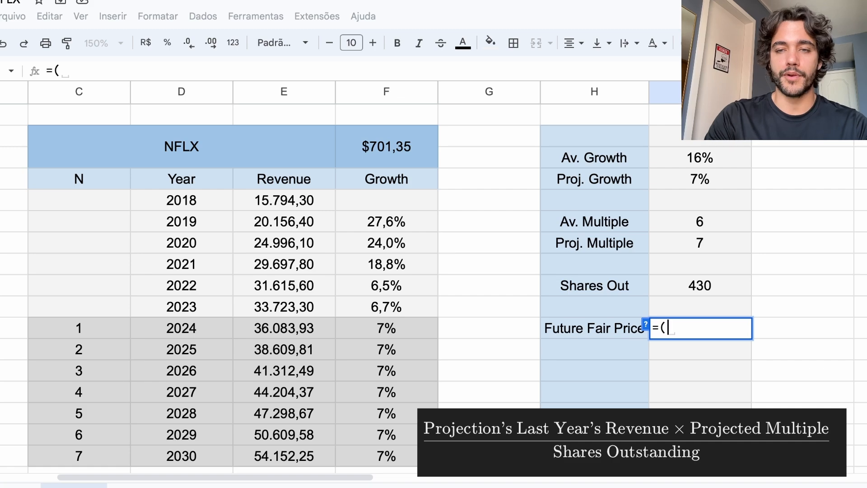
click(276, 458)
text(*)
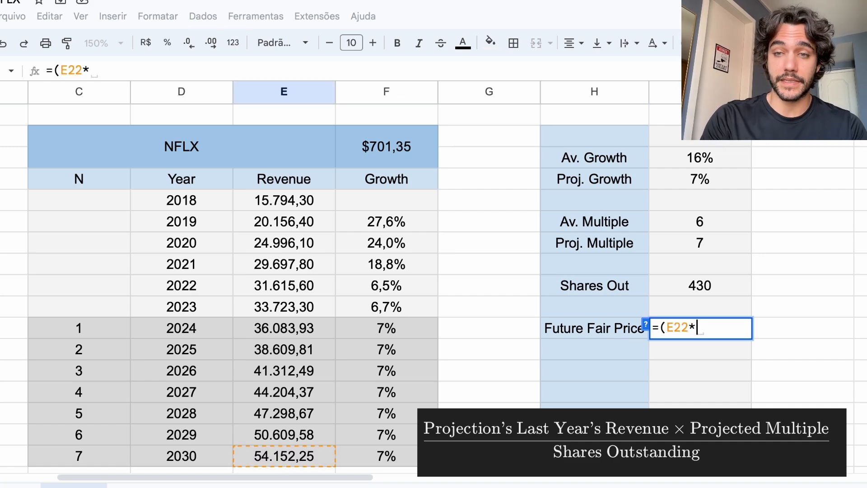
click(676, 250)
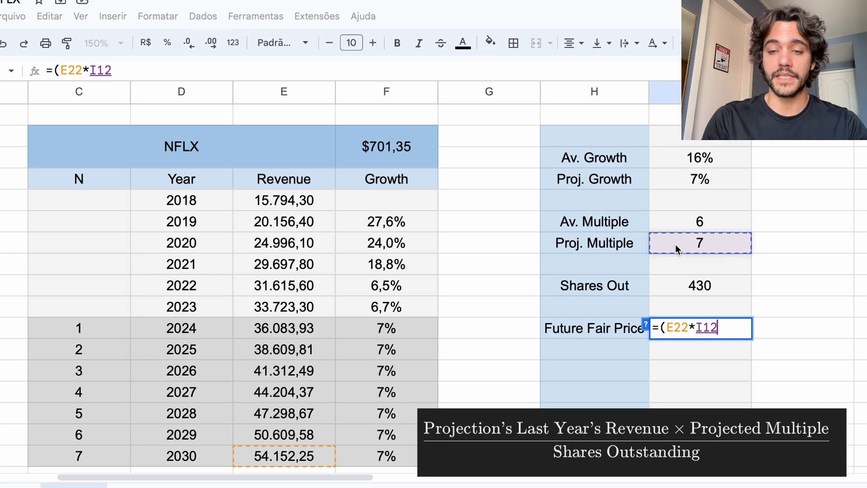
text())
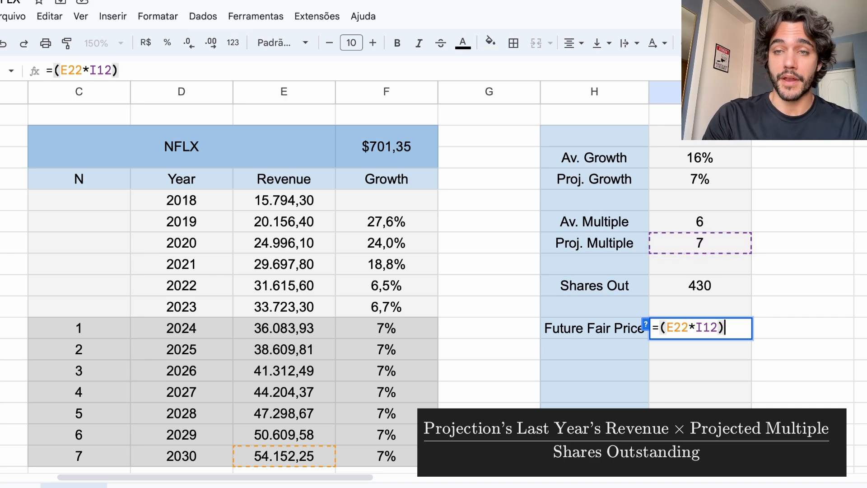
text(/)
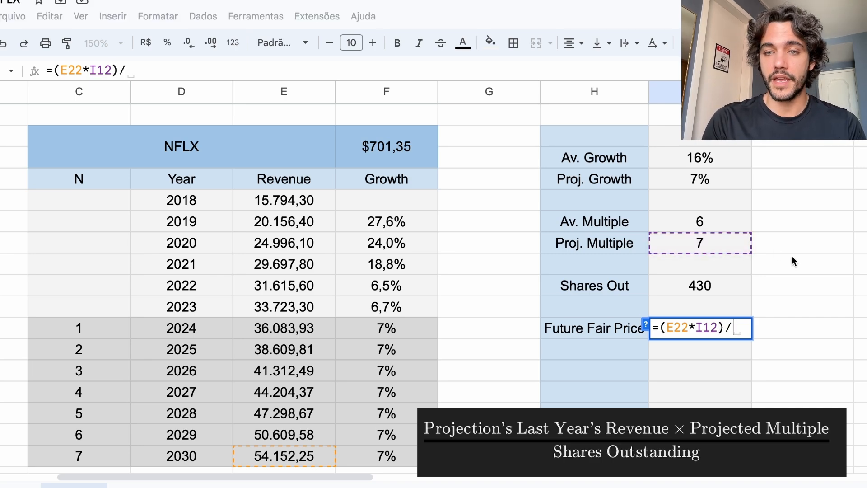
click(718, 289)
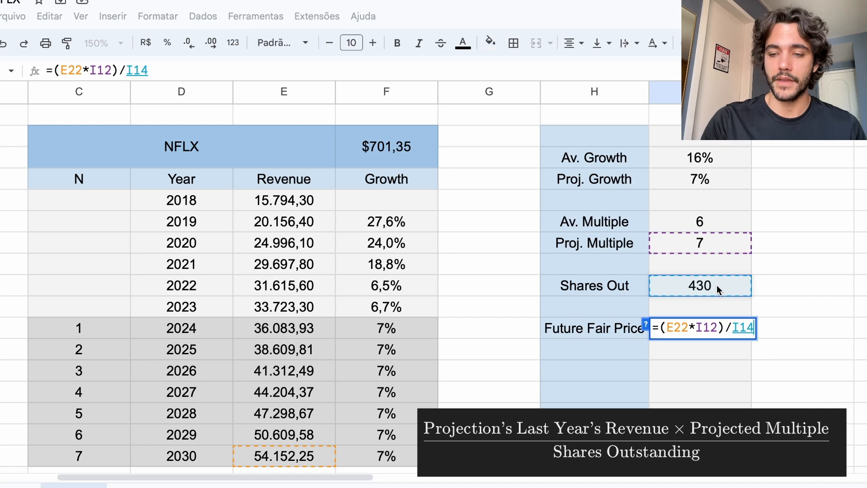
key(Return)
click(673, 337)
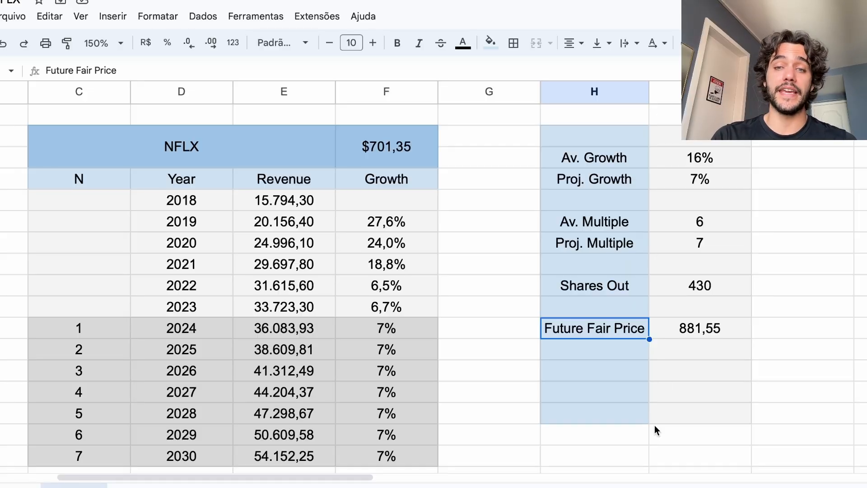
- Add the label "Total Return" in H18, two rows below the Future Fair Price label
click(625, 365)
text(Tot)
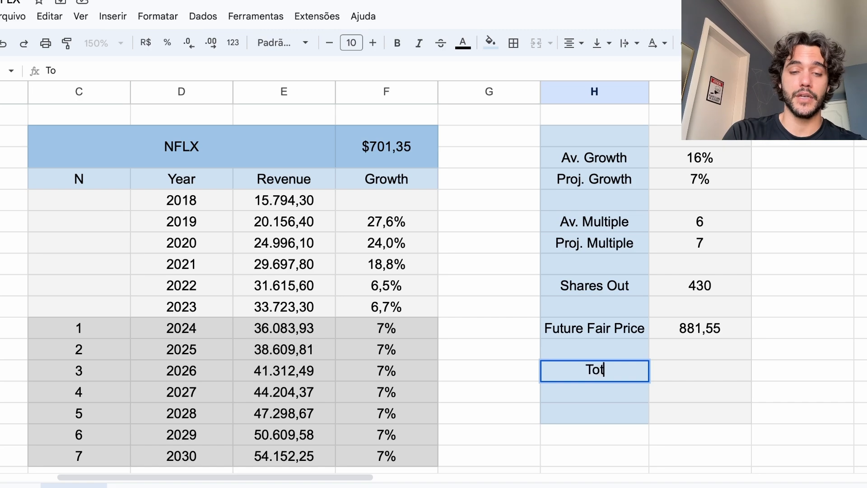
text(al Return)
key(Return)
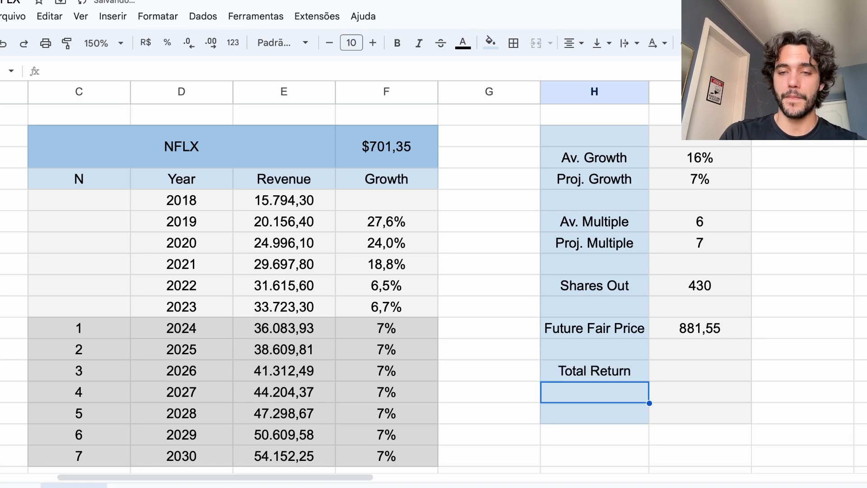
- Calculate the total return in I18 from the future fair price and current share price with the formula =(I16-F7)/F7
key(Up)
key(Right)
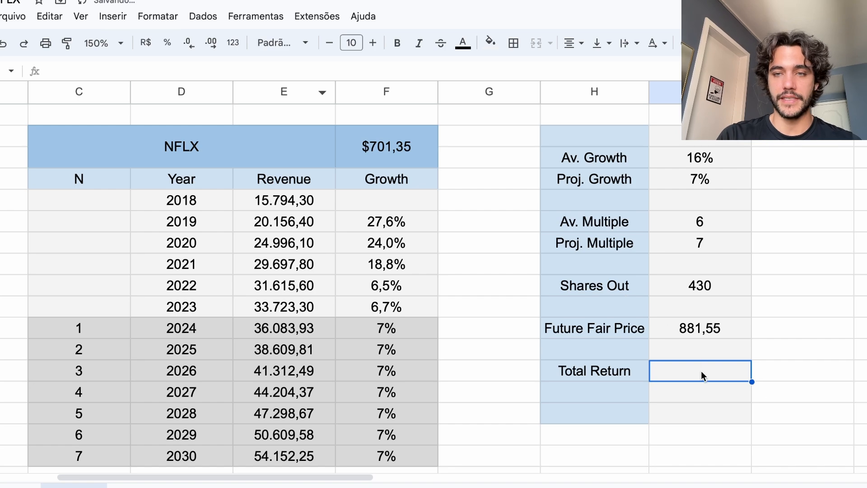
text(=()
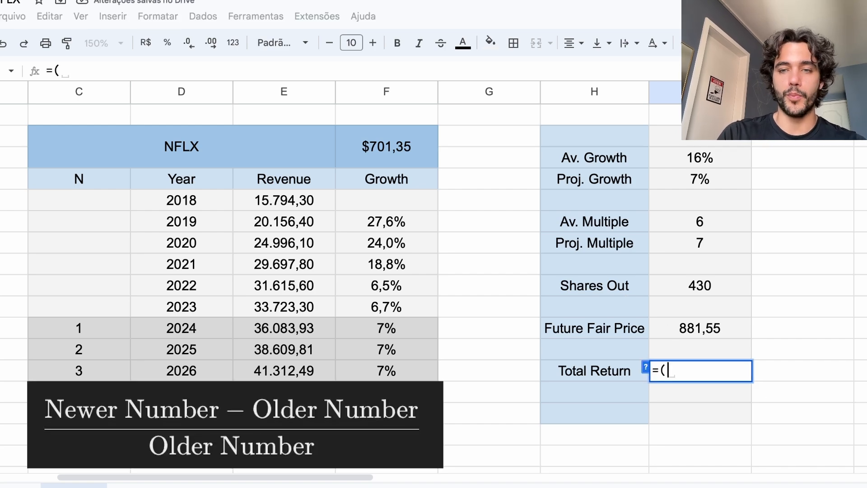
click(687, 330)
text(-)
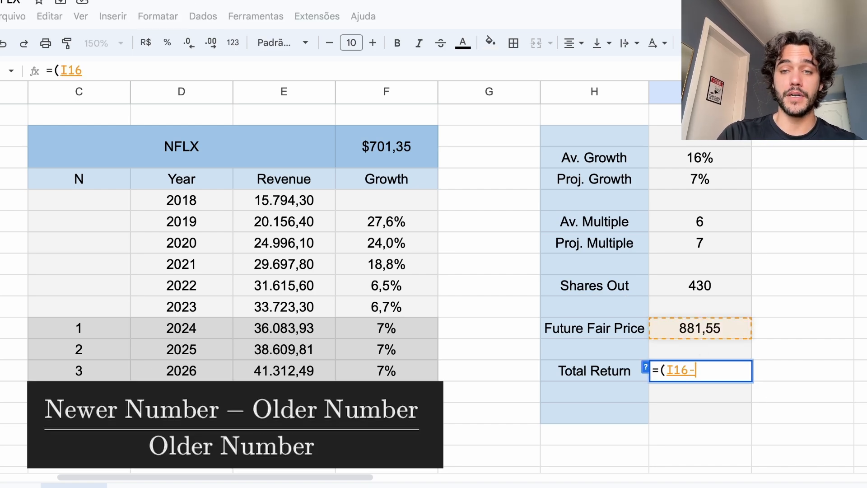
click(392, 140)
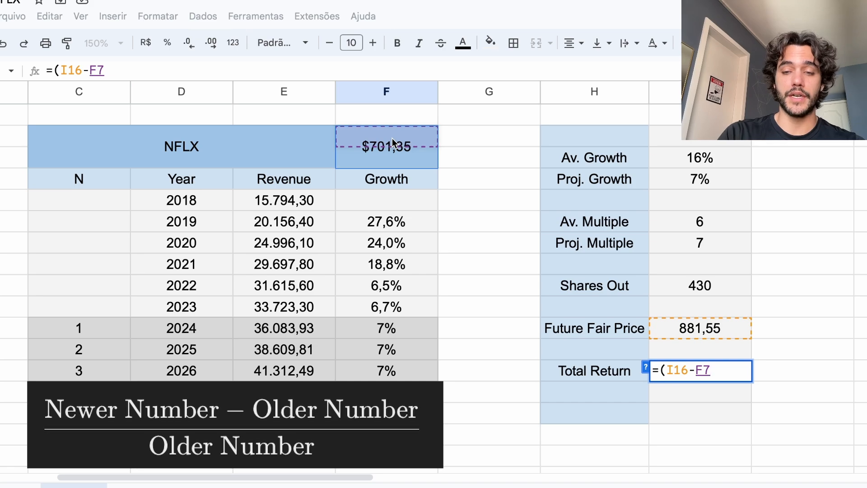
text()/)
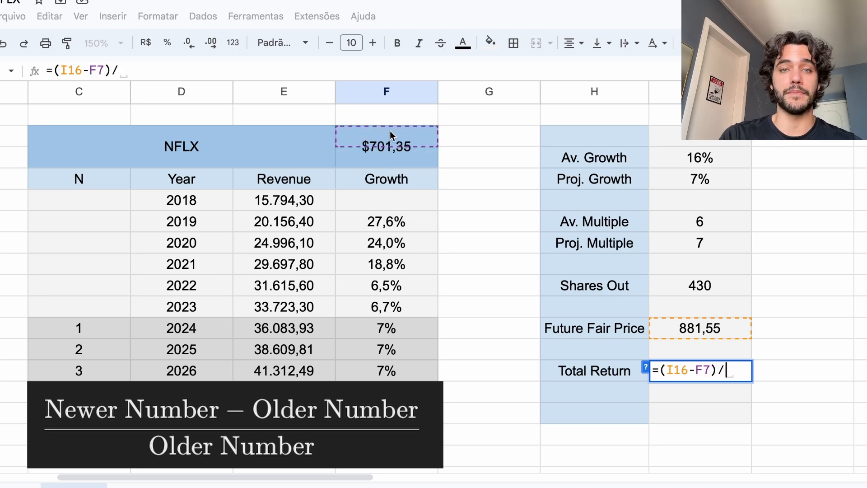
click(385, 136)
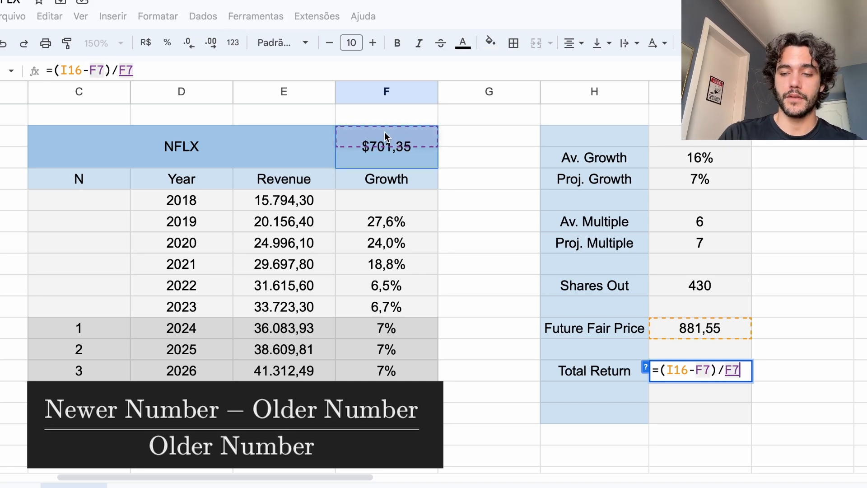
key(Return)
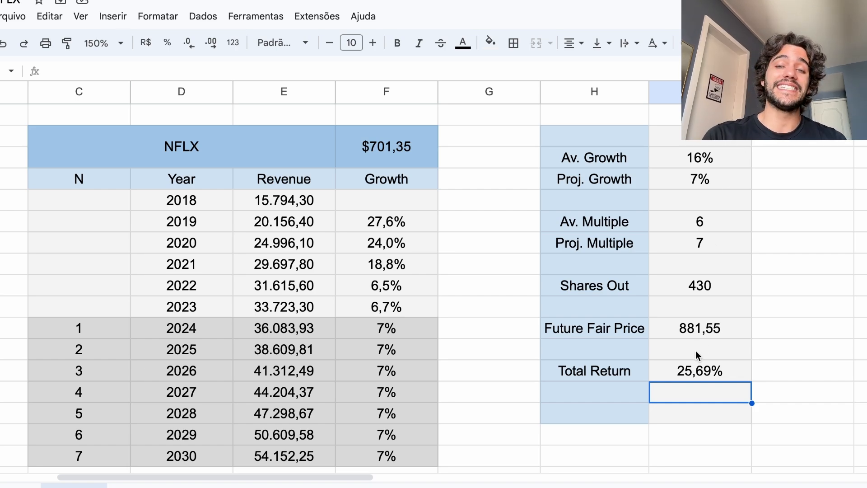
click(664, 370)
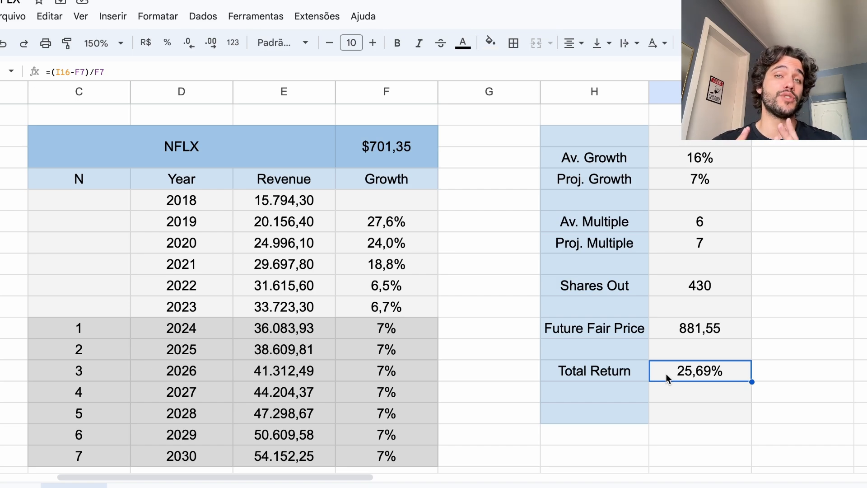
- Add the label "Eq. Return" in H19, directly below the Total Return label
click(610, 391)
text(Eq. )
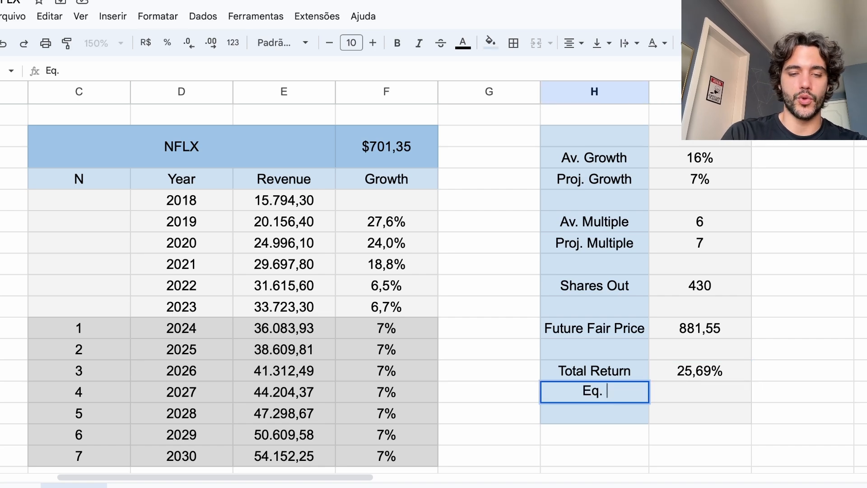
text(Return)
key(Return)
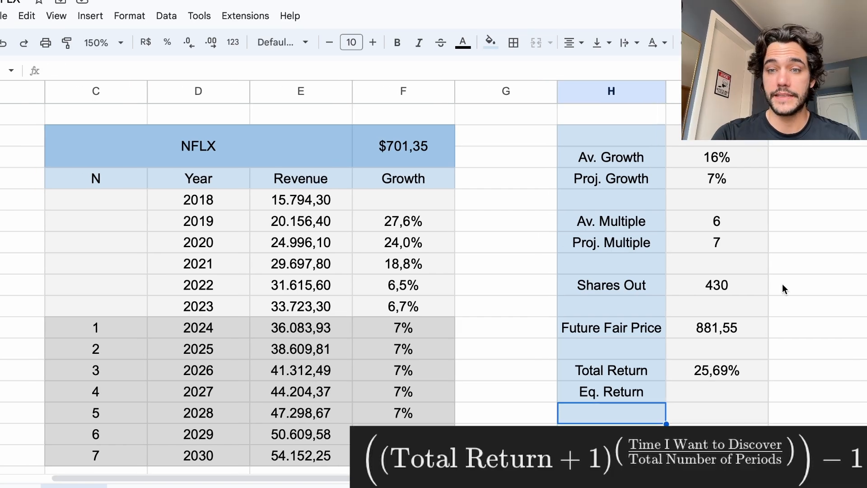
- Calculate the equivalent yearly return in I19 with the formula =((I18+1)^(1/C22))-1
click(701, 394)
text(=)
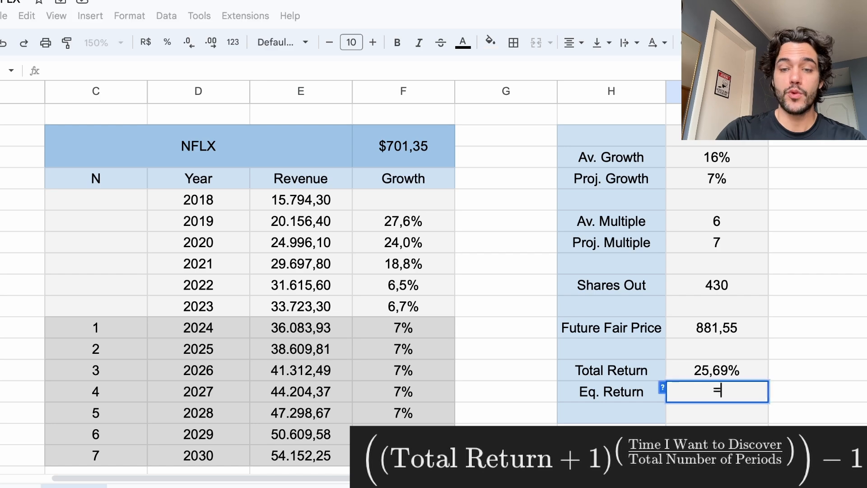
text((()
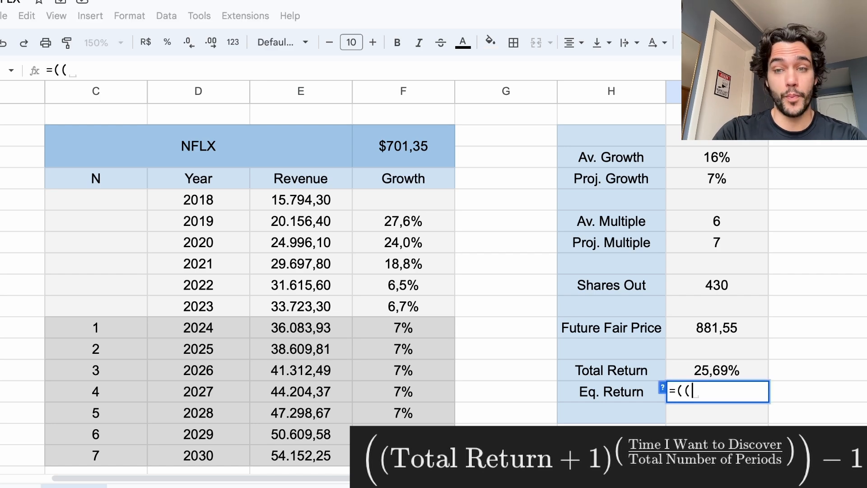
click(734, 373)
text(+1)
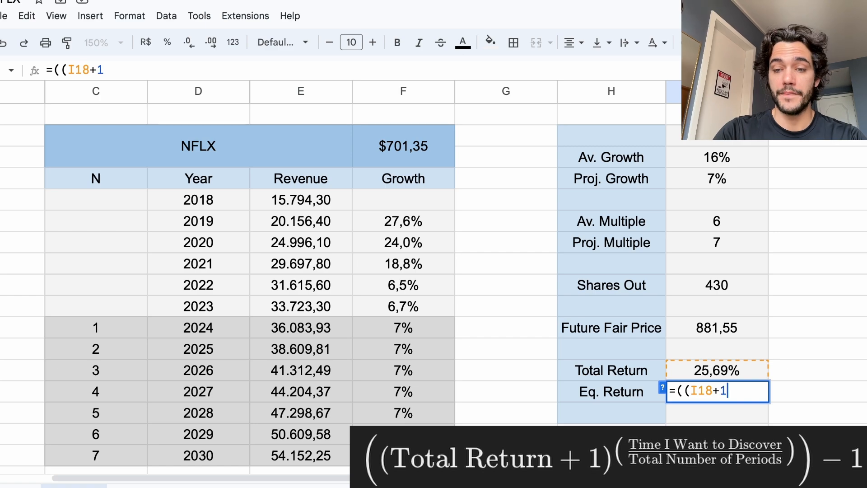
text()^)
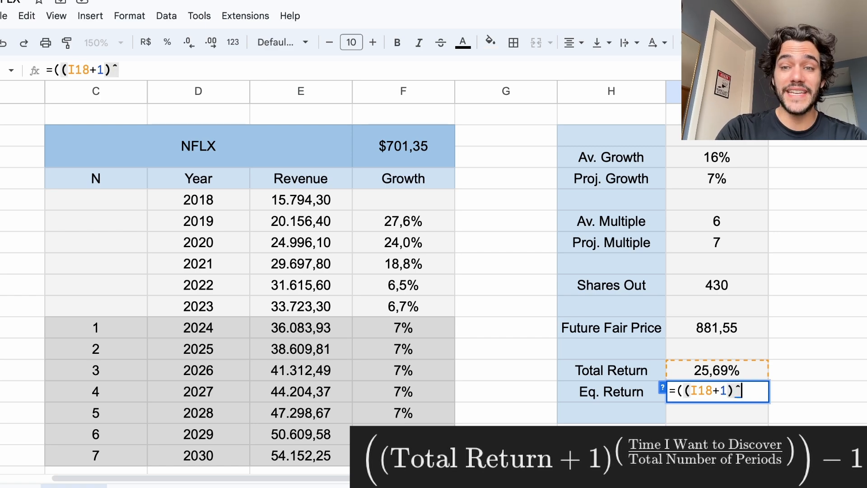
text(()
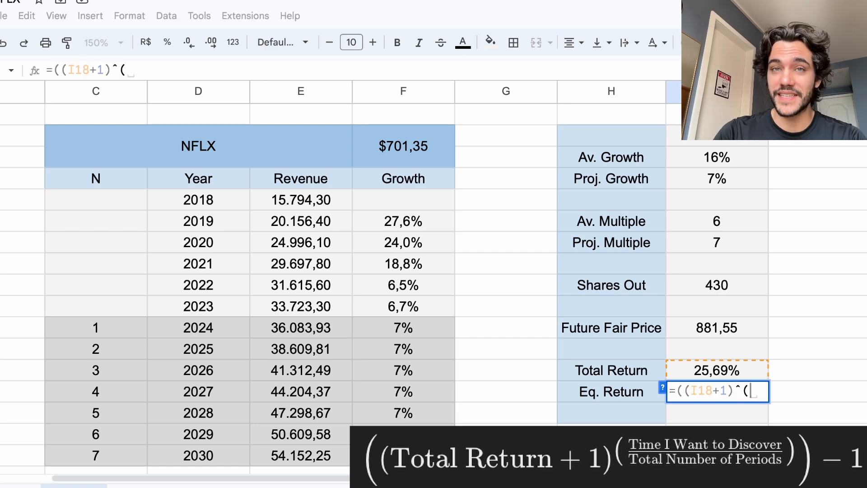
text(1/)
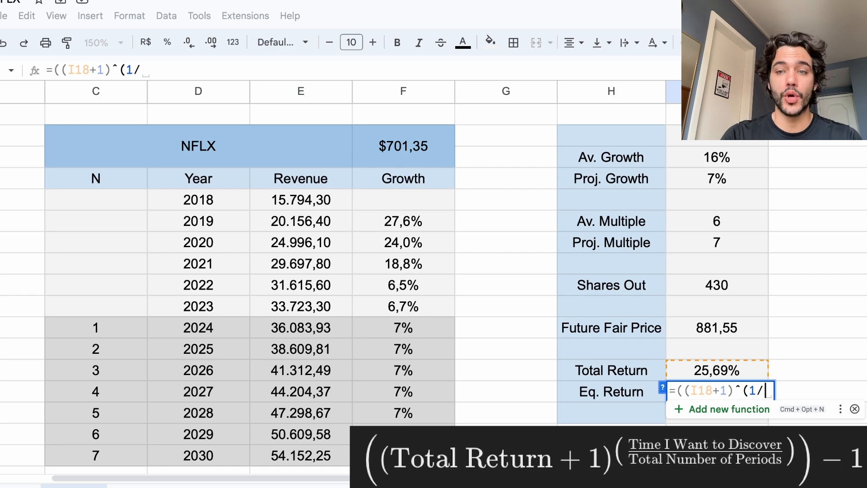
click(98, 456)
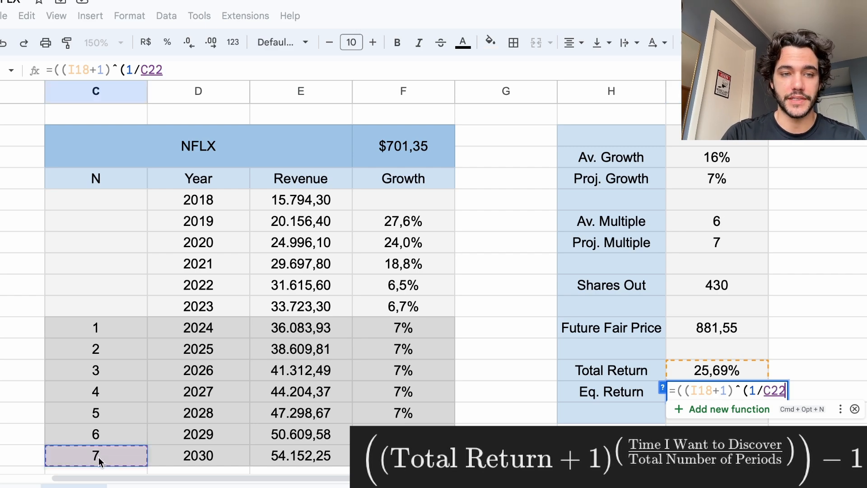
text())
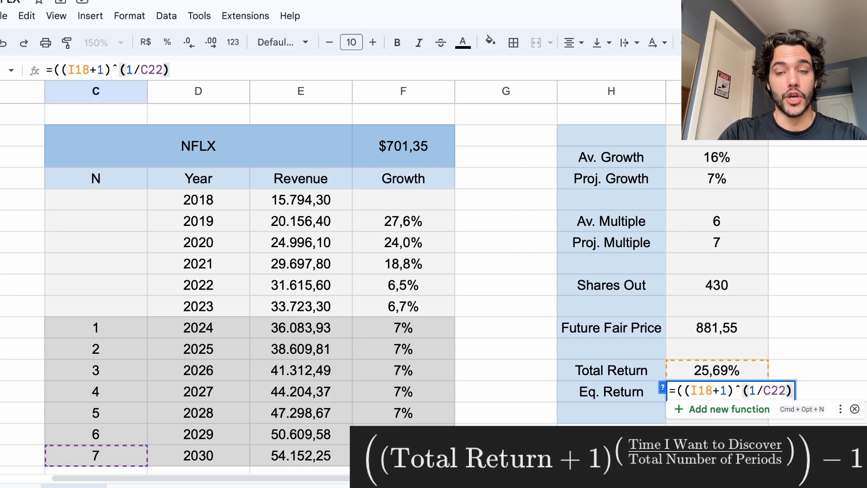
text()-)
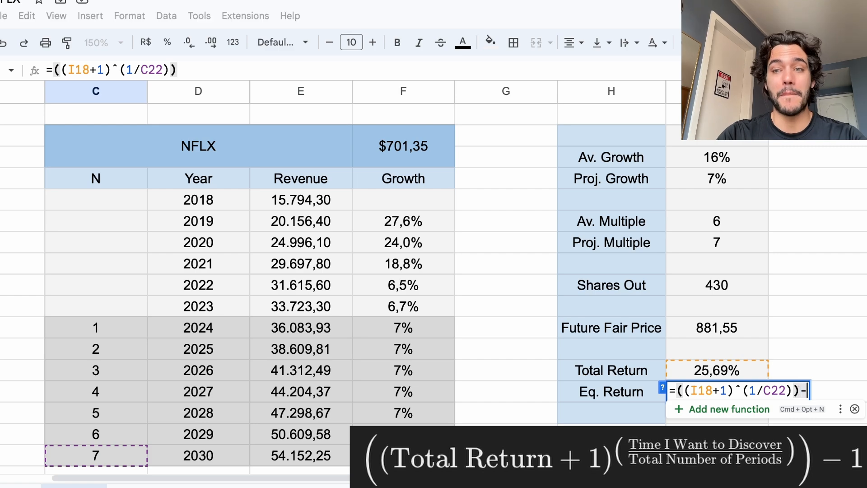
text(1)
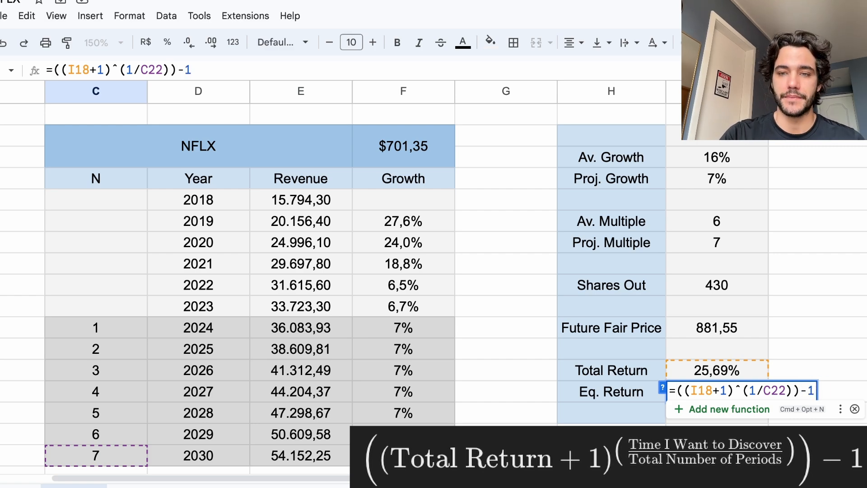
key(Return)
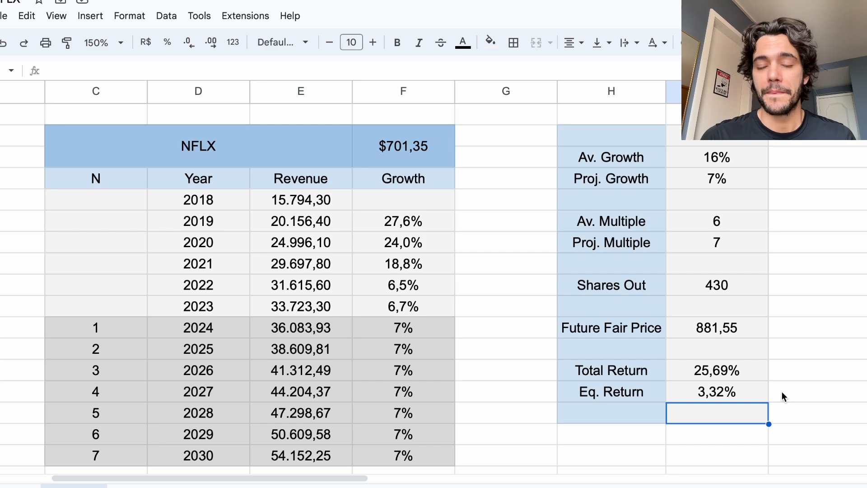
- Review the projected growth and multiple assumptions alongside the Total Return and Eq. Return cells
click(733, 179)
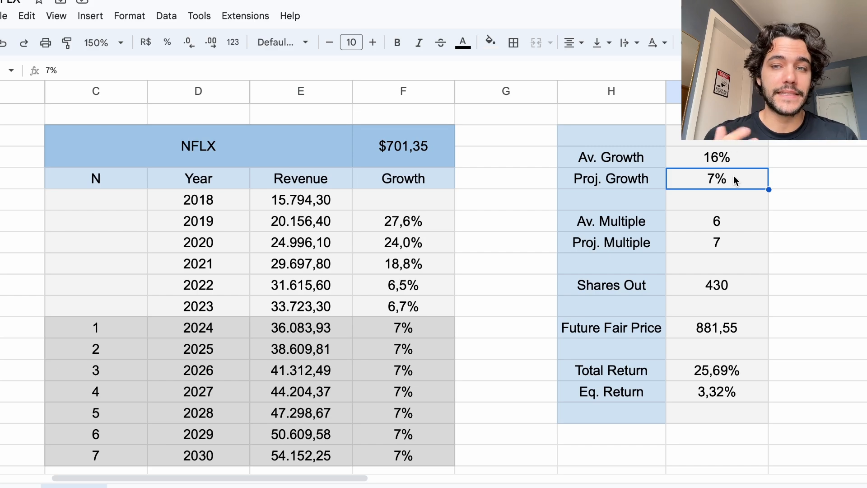
click(737, 246)
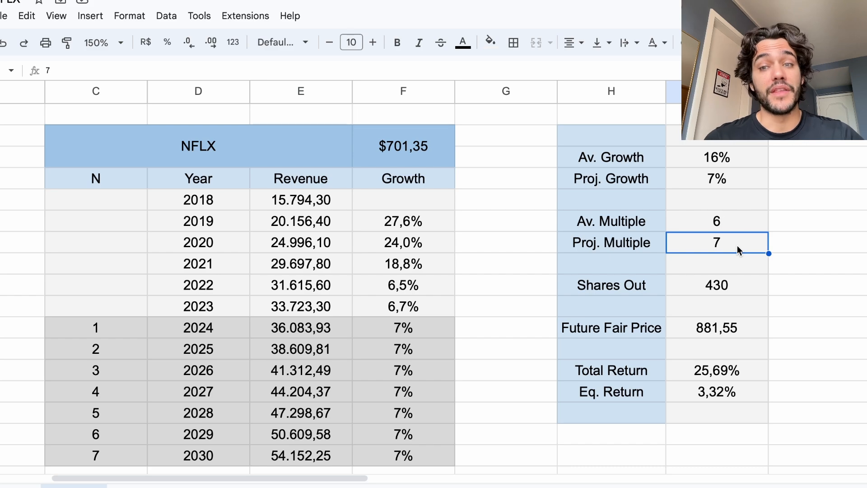
click(749, 369)
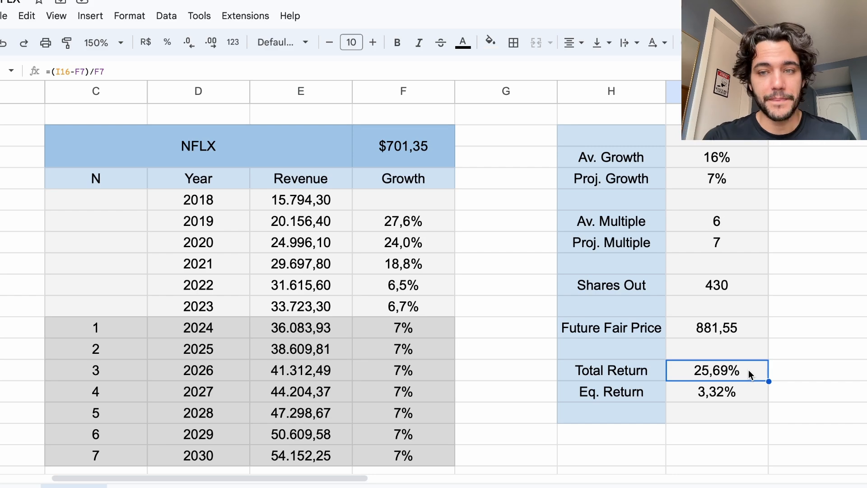
click(742, 395)
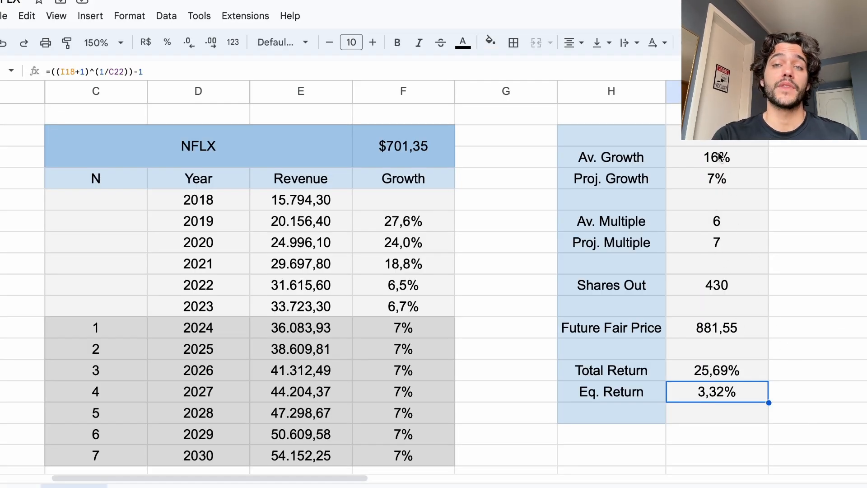
click(741, 177)
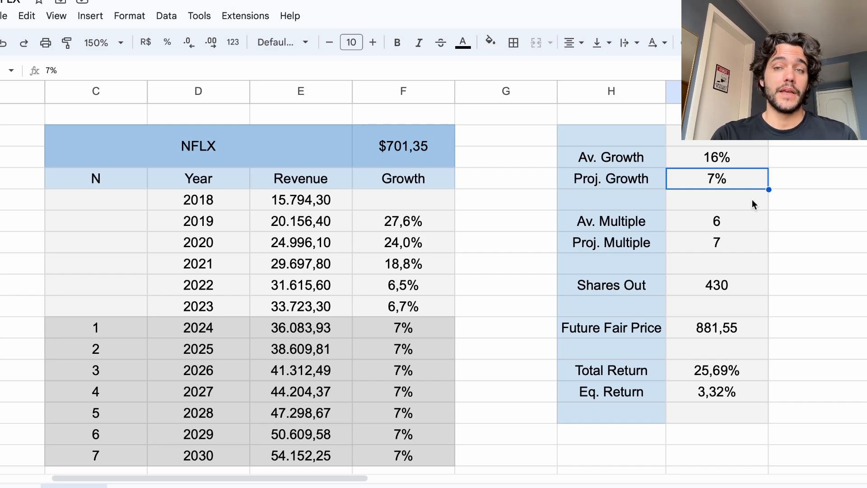
click(742, 240)
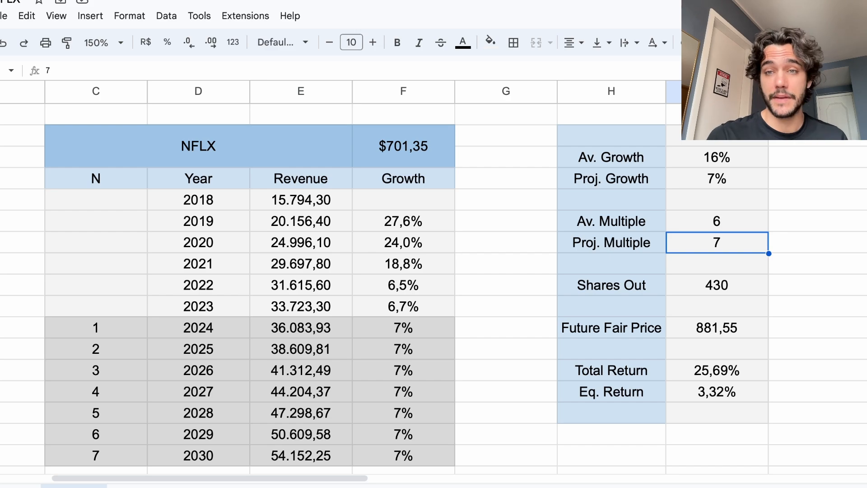
- Set the projected growth to 12% and check the resulting equivalent yearly return
click(727, 185)
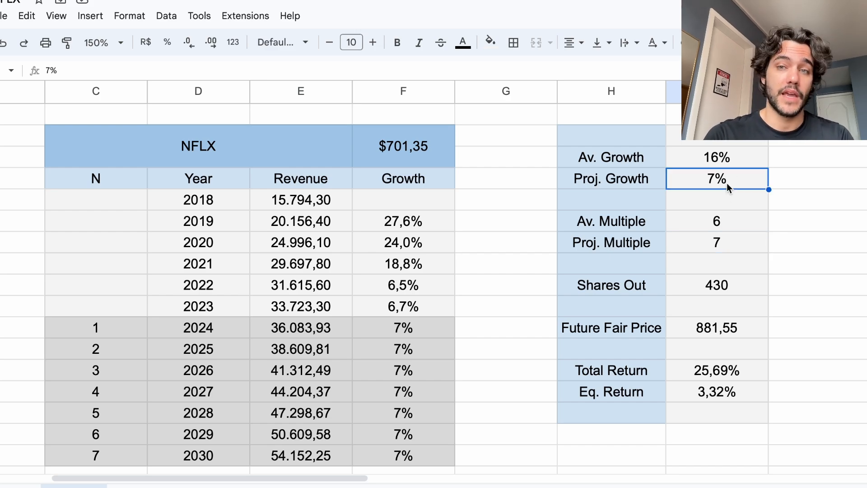
text(12)
key(Return)
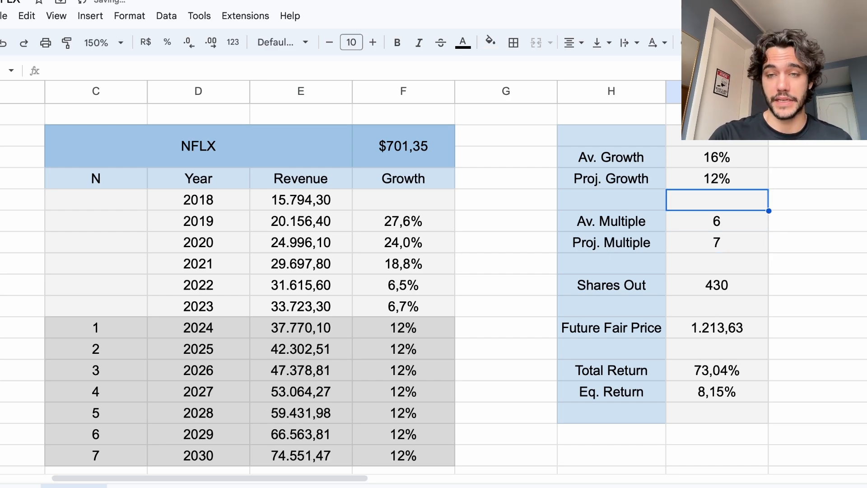
click(736, 392)
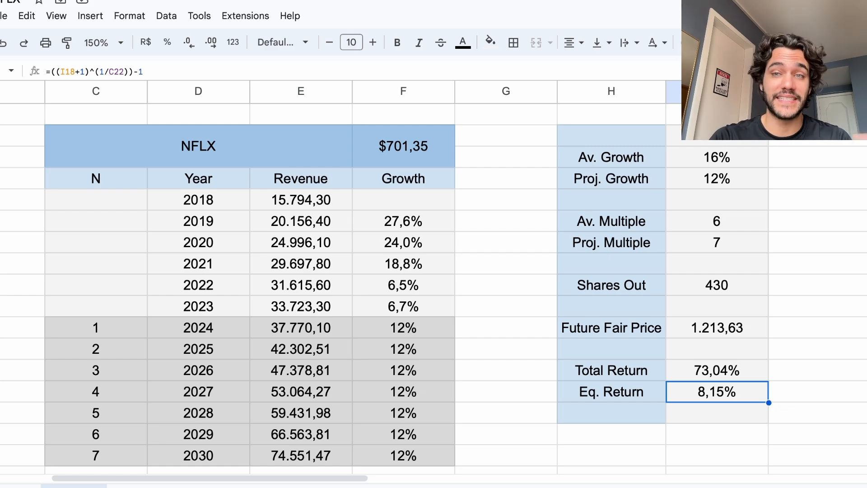
- Set the projected growth to 0% to model a scenario without revenue growth
click(740, 180)
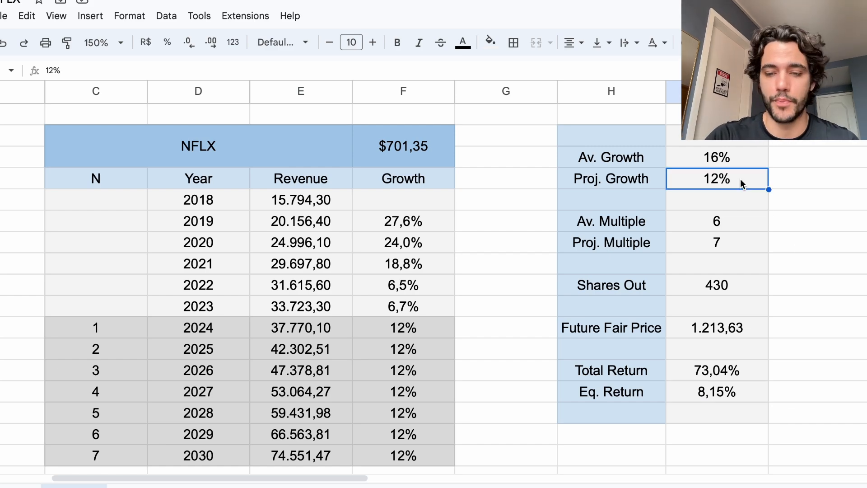
text(0)
key(Return)
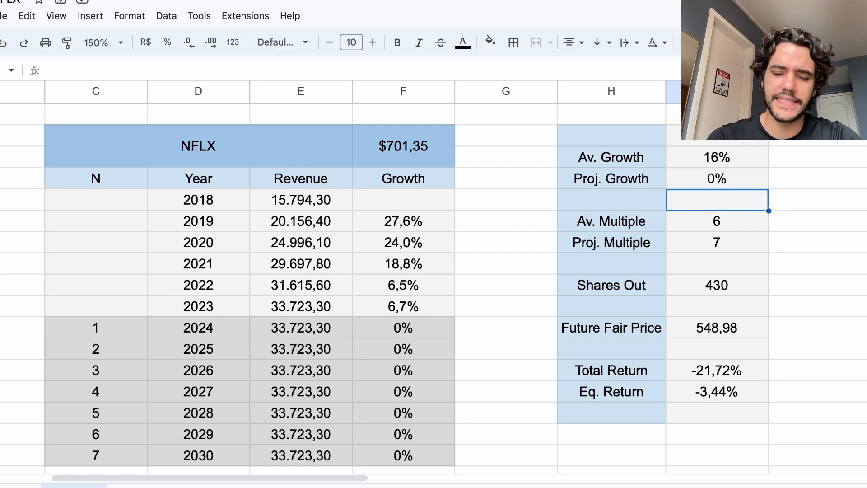
- Set the projected multiple to 5 for the zero-growth scenario
click(717, 242)
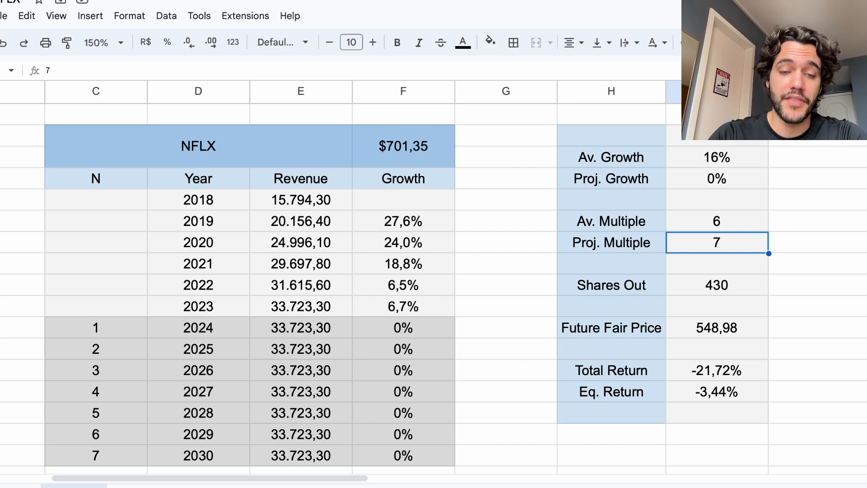
text(5)
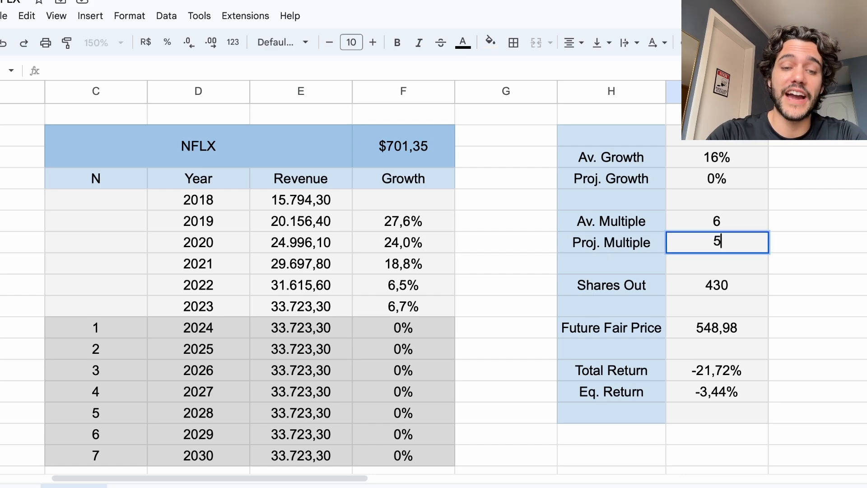
key(Return)
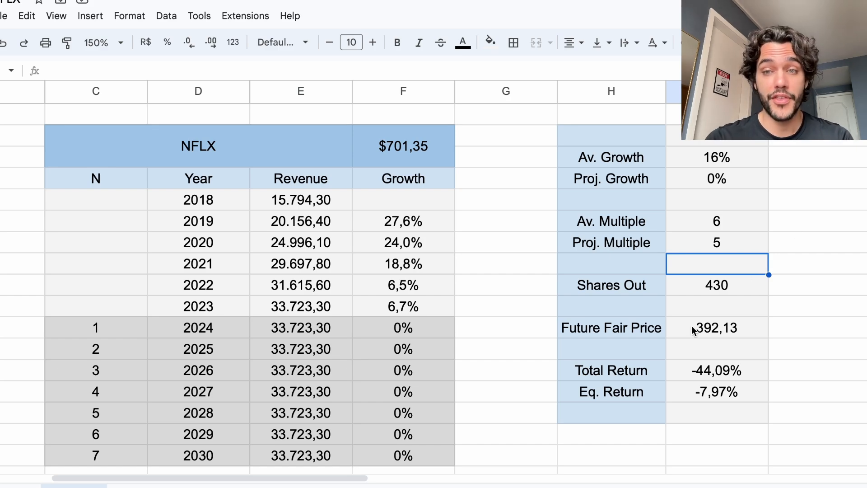
- Check the Future Fair Price formula, set the current NFLX share price in F7 to 300, and inspect the equivalent return
click(673, 328)
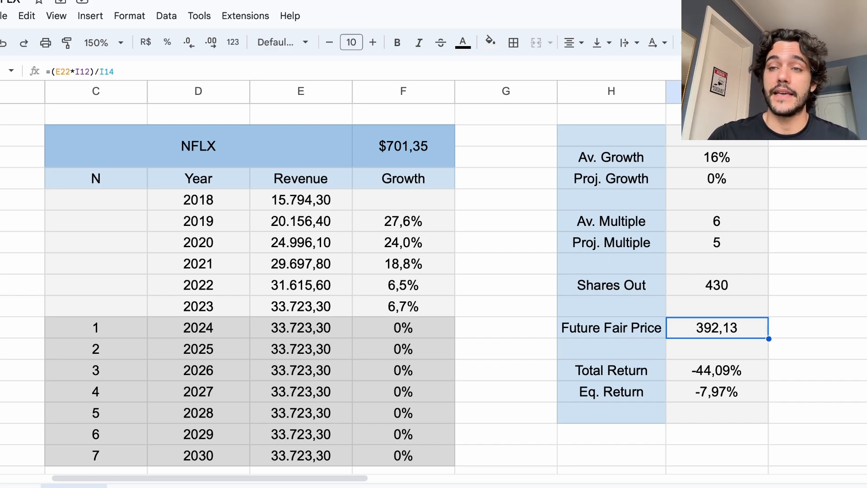
click(444, 153)
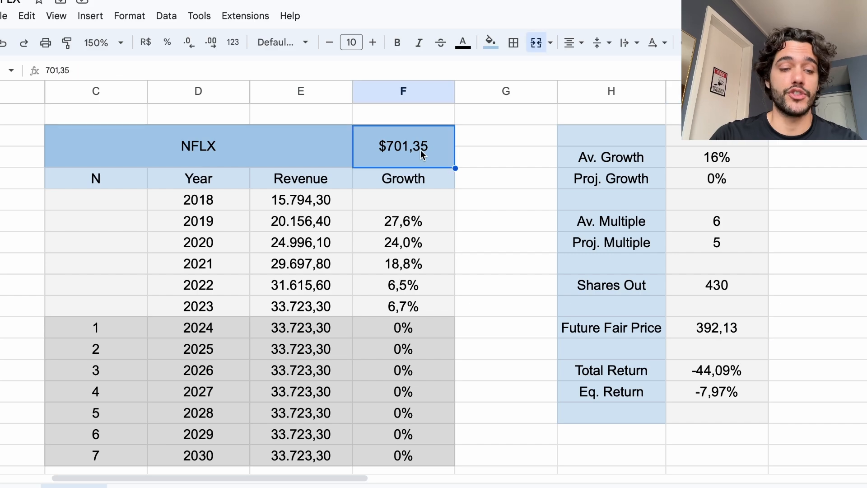
text(300)
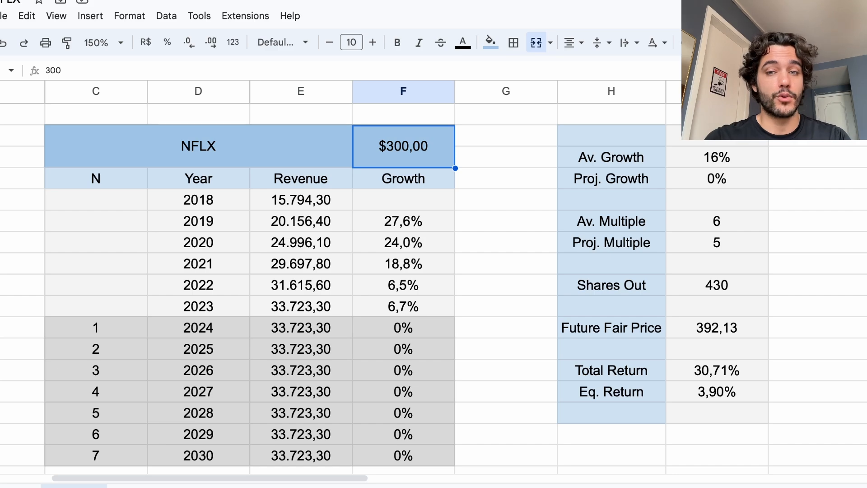
click(696, 400)
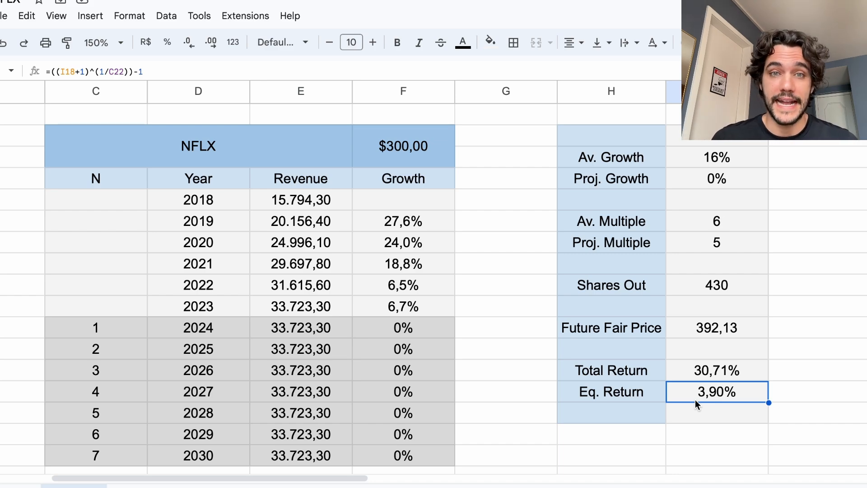
- Set the current NFLX share price in F7 to 200
click(427, 147)
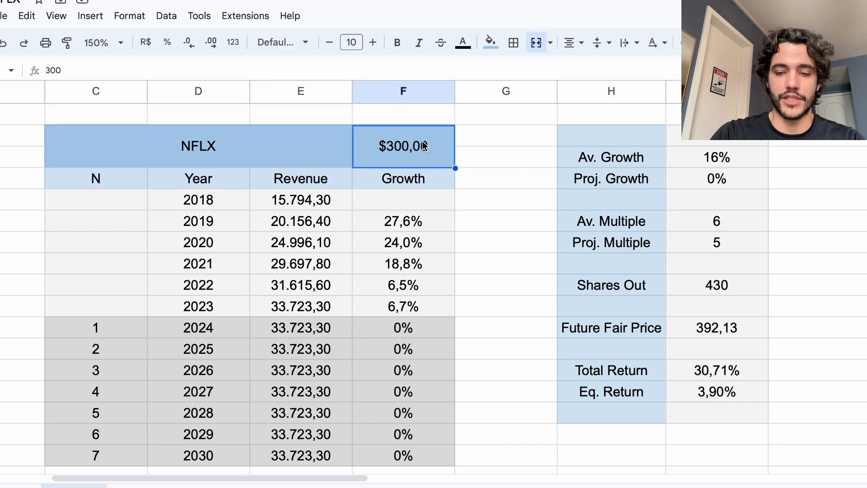
text(200)
key(Return)
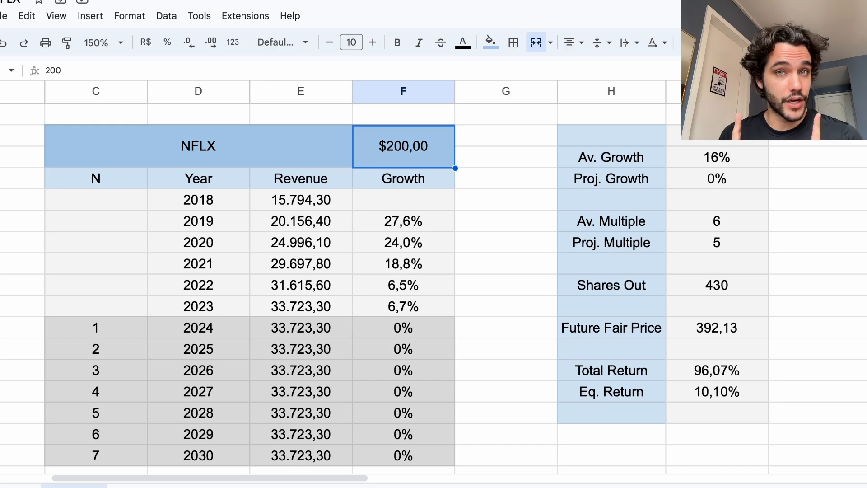